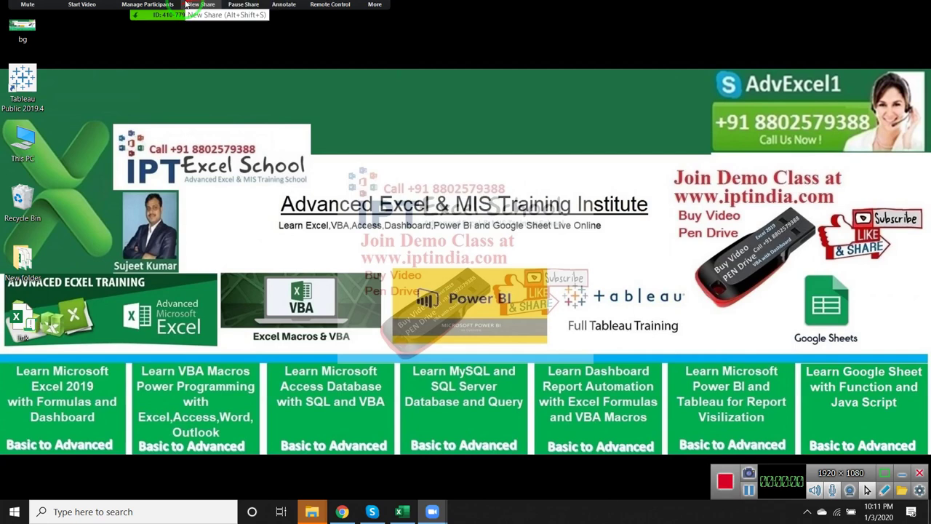
- Look over the meeting participants list and their options, then close it
left_click(147, 10)
left_click(549, 212)
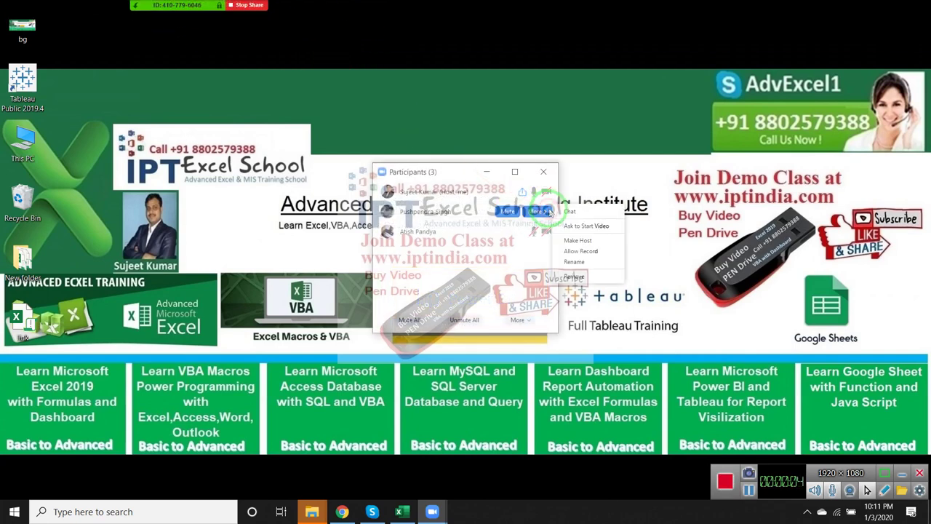
left_click(557, 244)
mouse_move(466, 232)
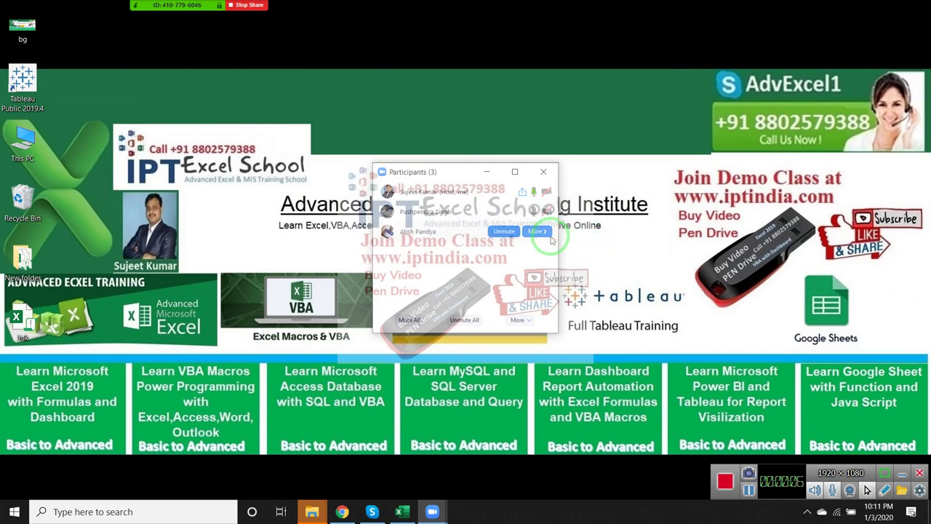
left_click(536, 231)
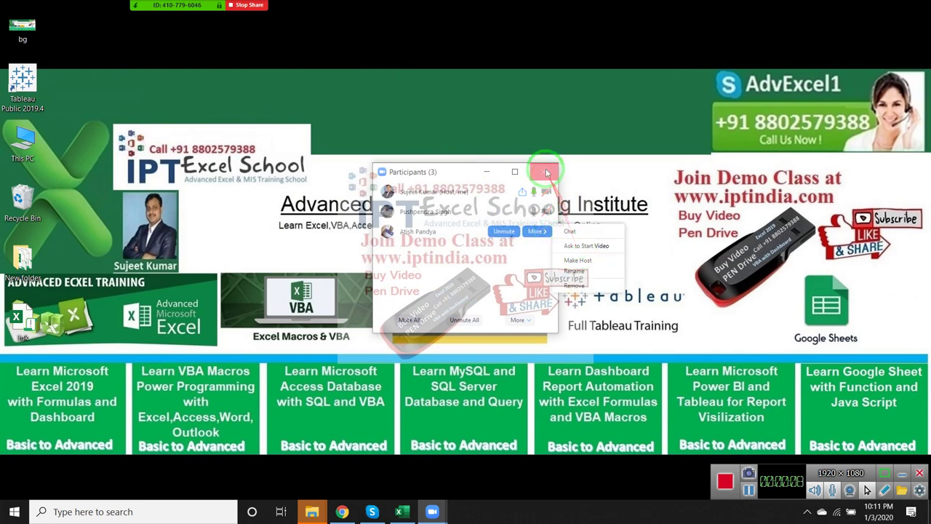
left_click(543, 172)
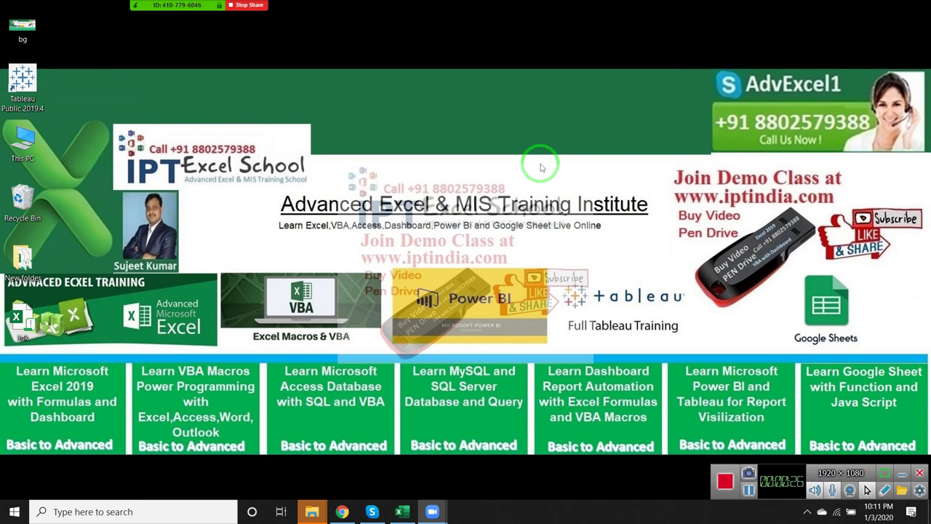
- Bring Excel back, create a new blank workbook and enter 'VBA' in A1
left_click(404, 511)
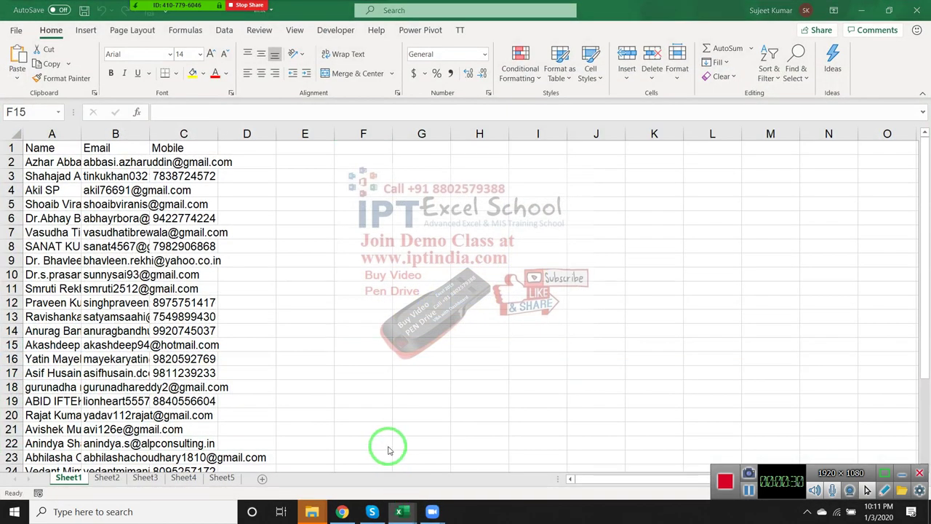
key("ctrl+n")
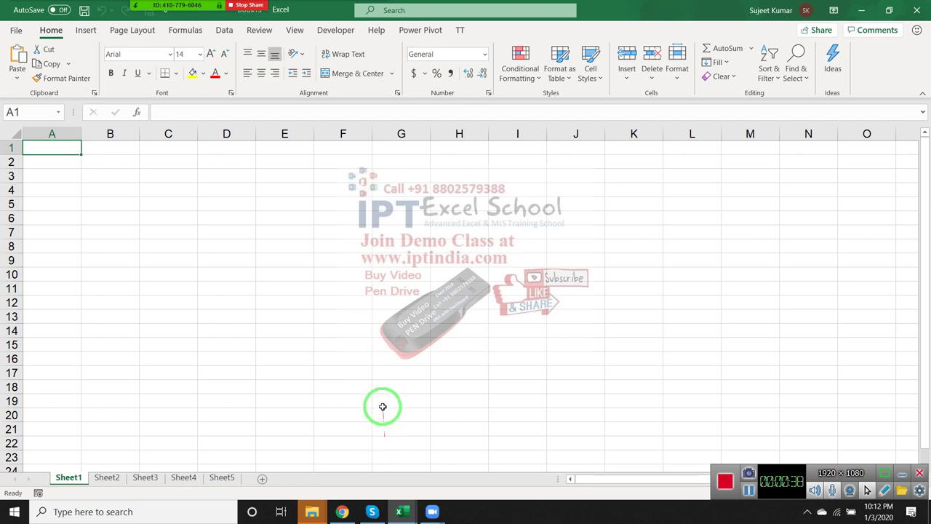
key("F2")
type("VB")
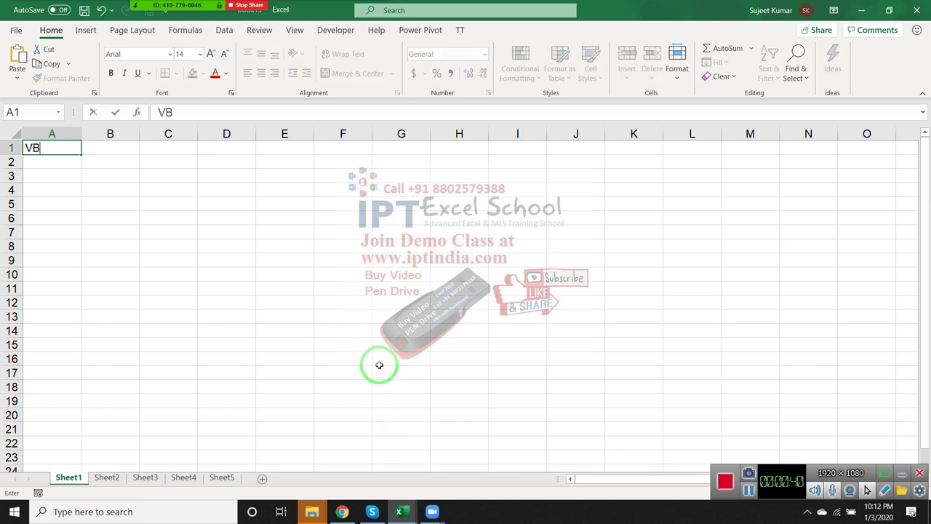
type("A")
key("Return")
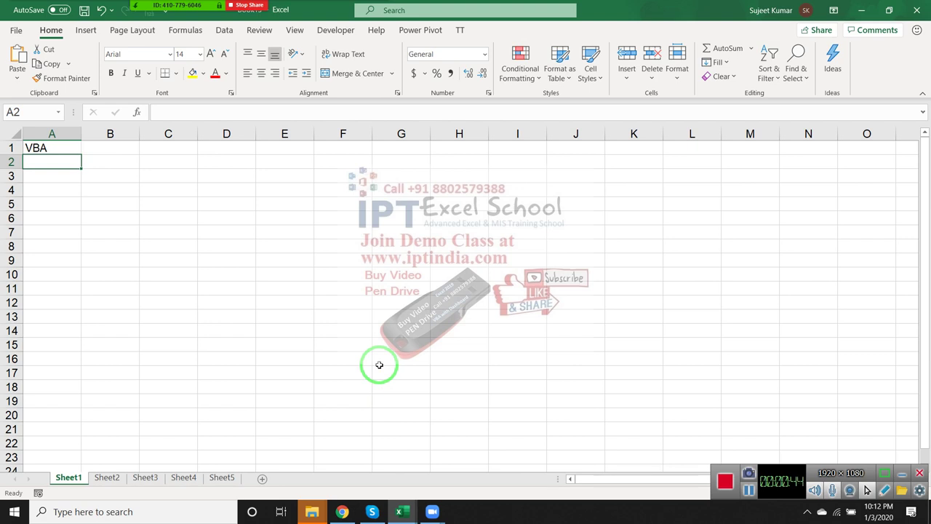
- Enter 'VB 6' in A3, then delete it again
key("Return")
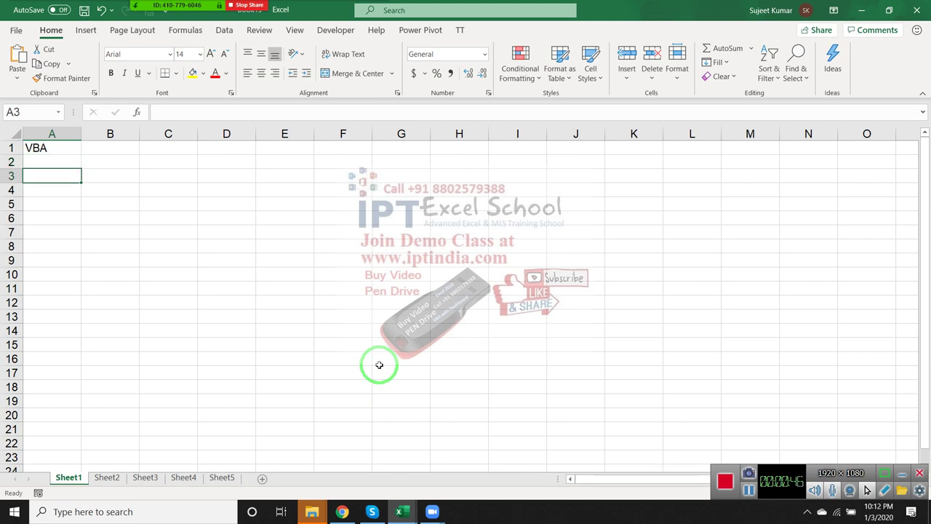
type("VB")
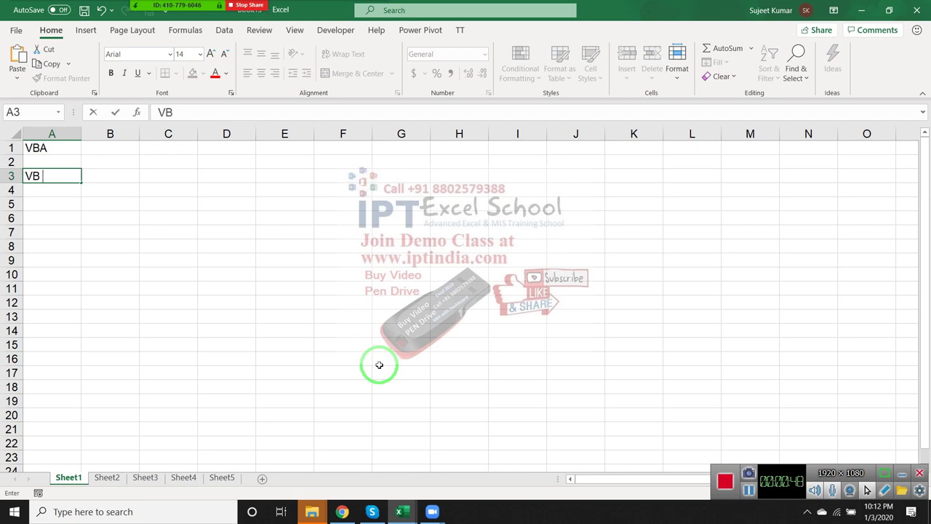
type(" 6")
key("Return")
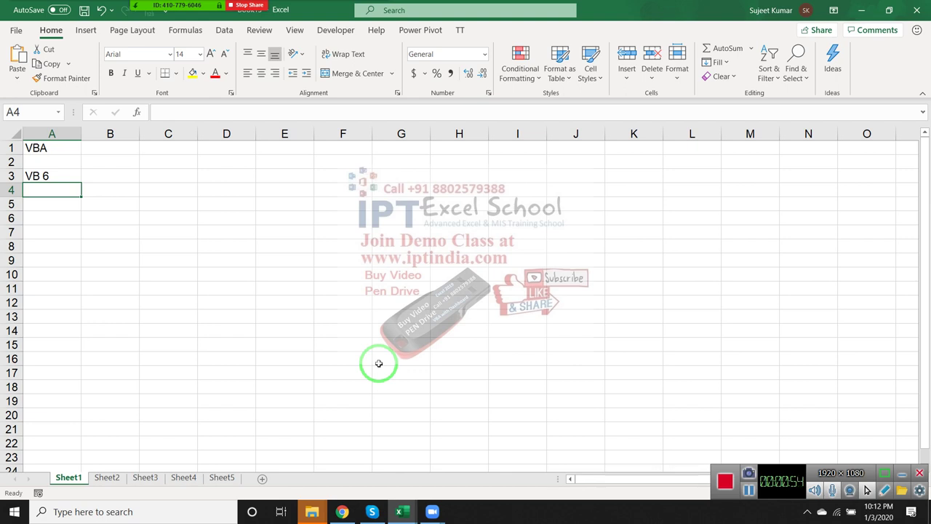
key("Up")
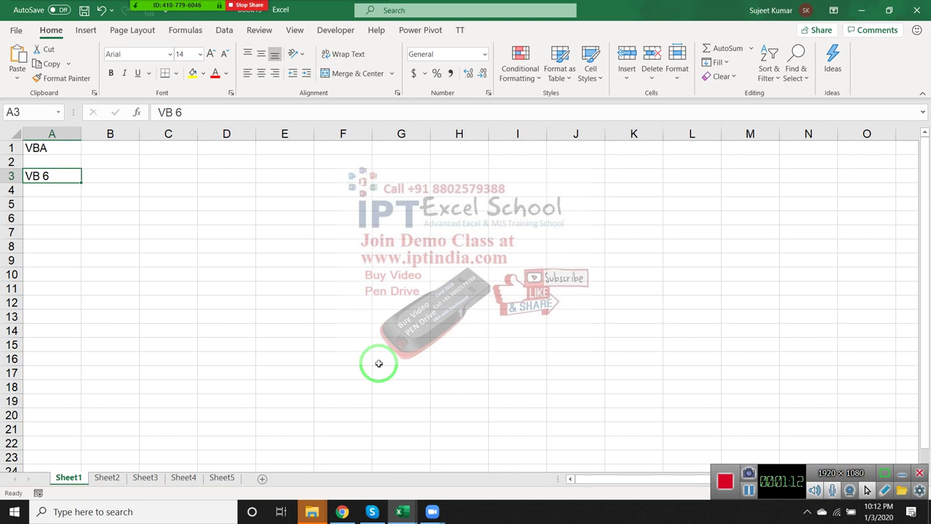
key("Delete")
- Enter the label 'Macros' in B2, then move the selection to C3
key("Up")
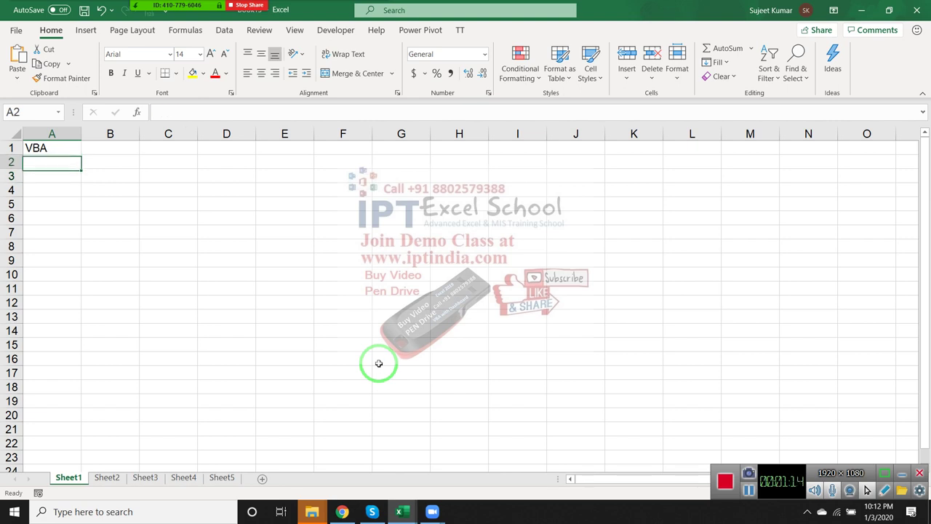
key("Up")
key("Right")
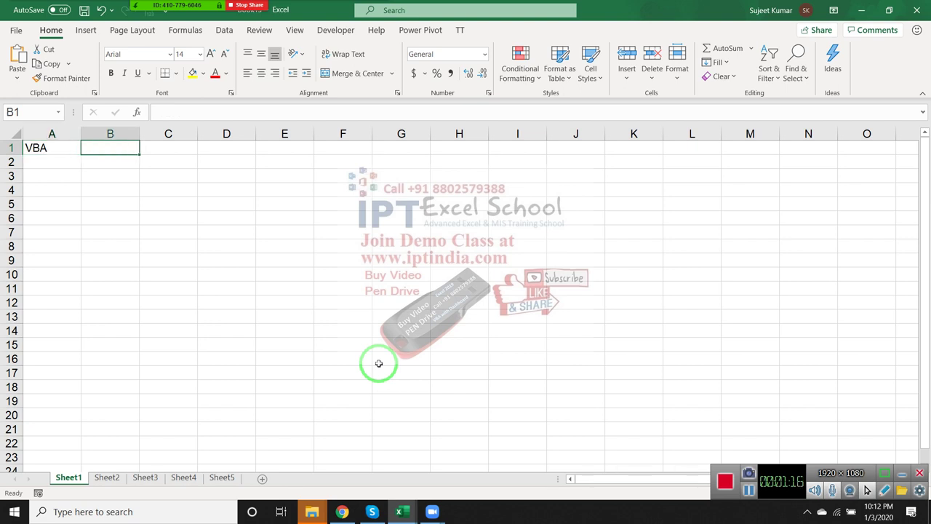
key("Down")
type("M")
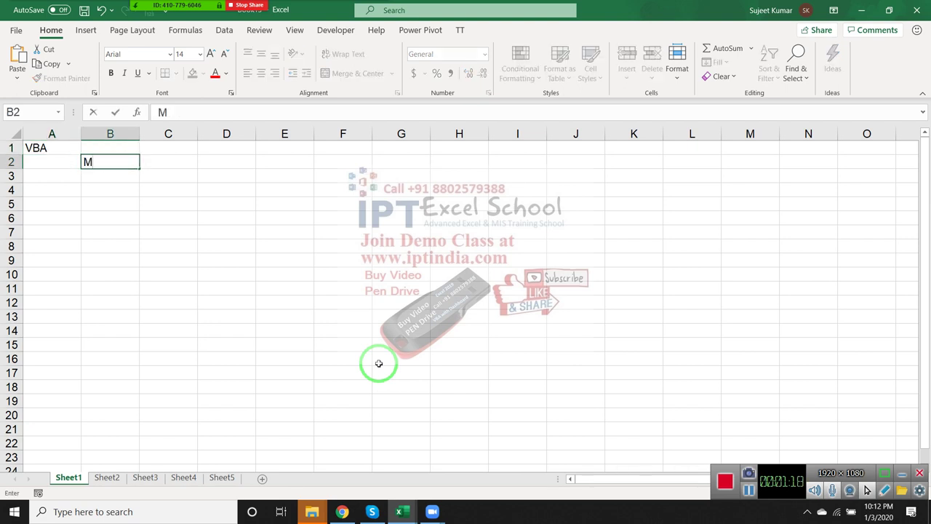
type("acros")
key("Return")
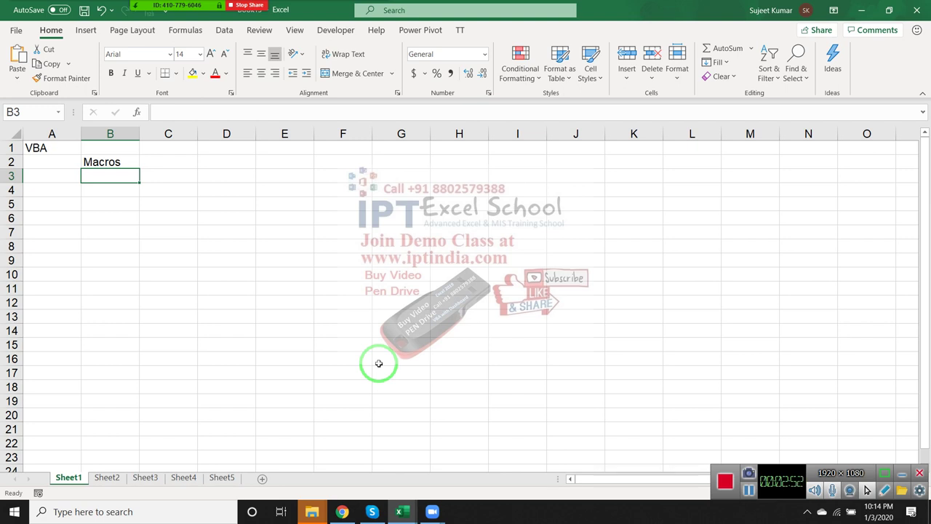
key("Up")
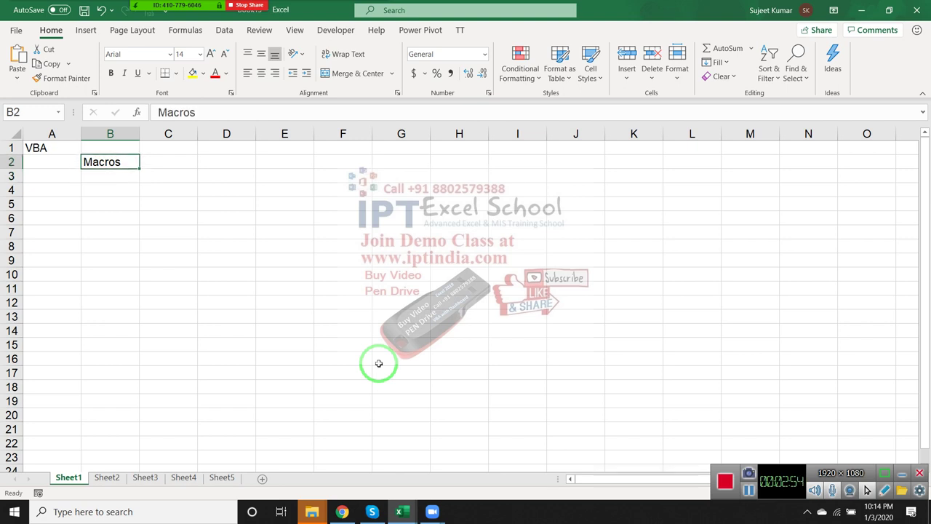
key("Right")
key("Down")
key("super+d")
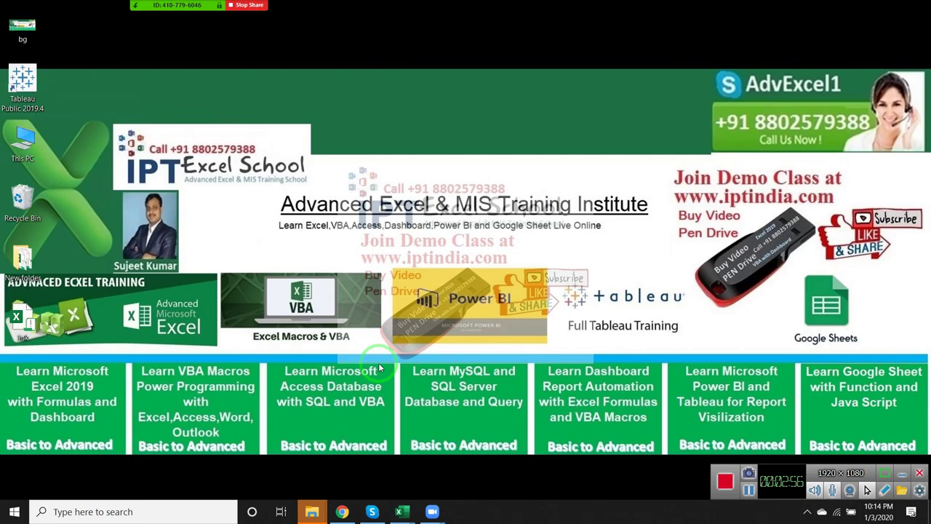
right_click(403, 243)
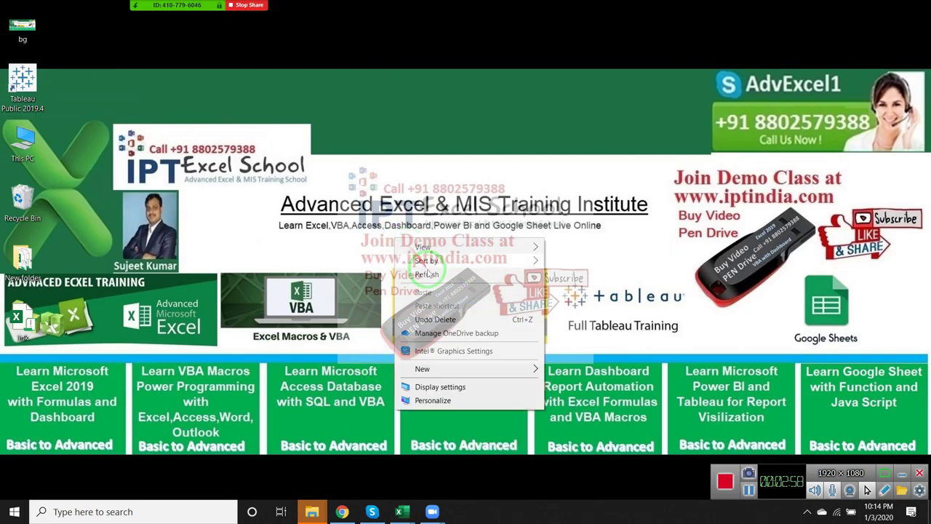
left_click(422, 274)
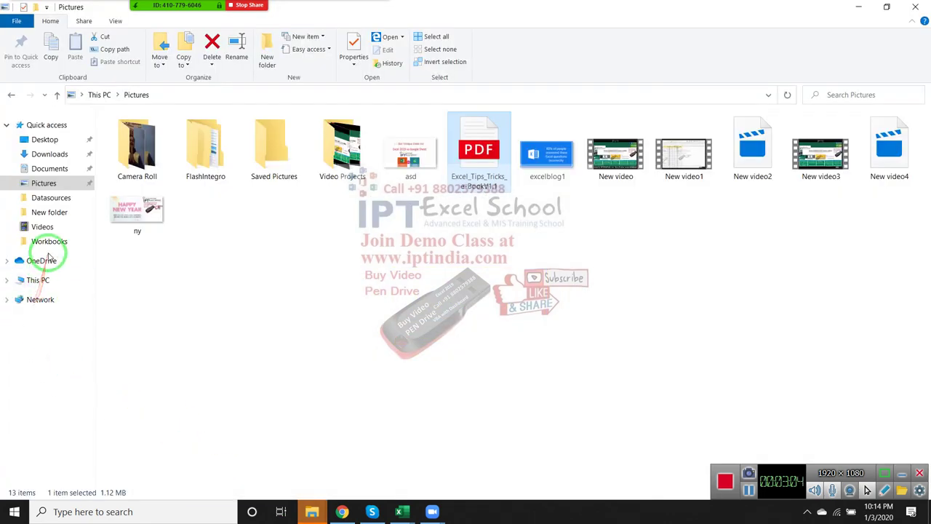
left_click(49, 228)
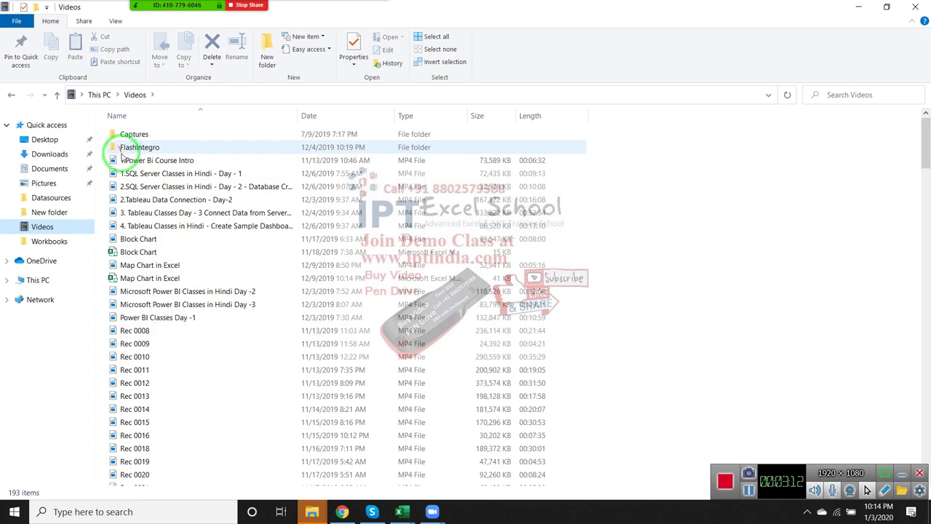
left_click(858, 7)
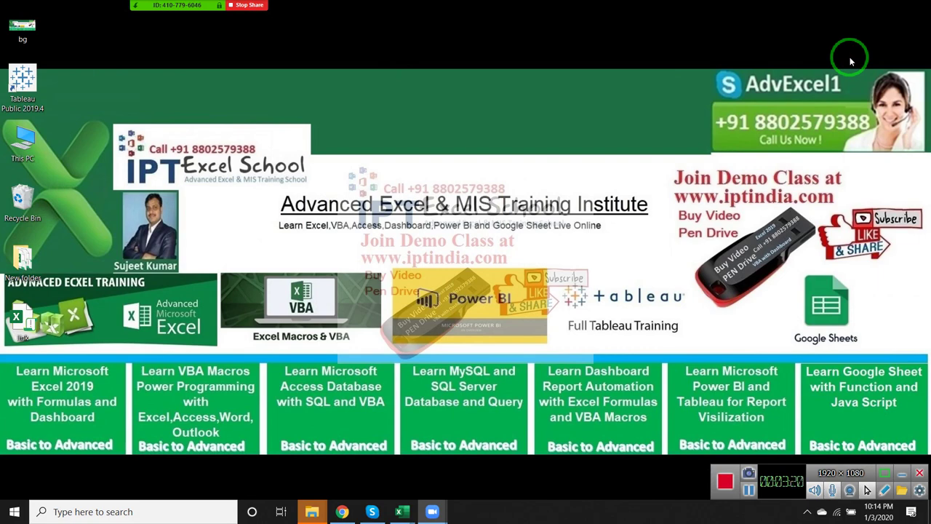
- Back in Excel, enter 'Function' in B6, correcting the mistyped last letter
key("alt+Tab")
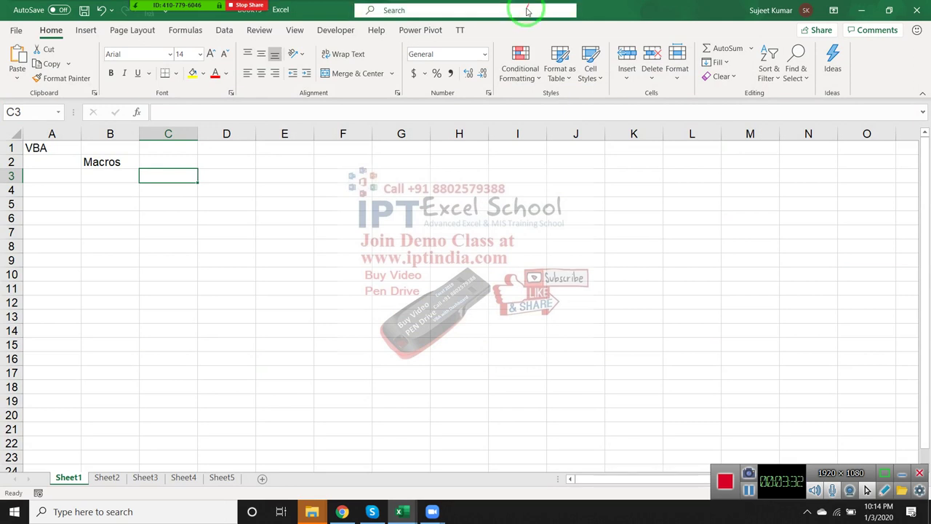
left_click(117, 163)
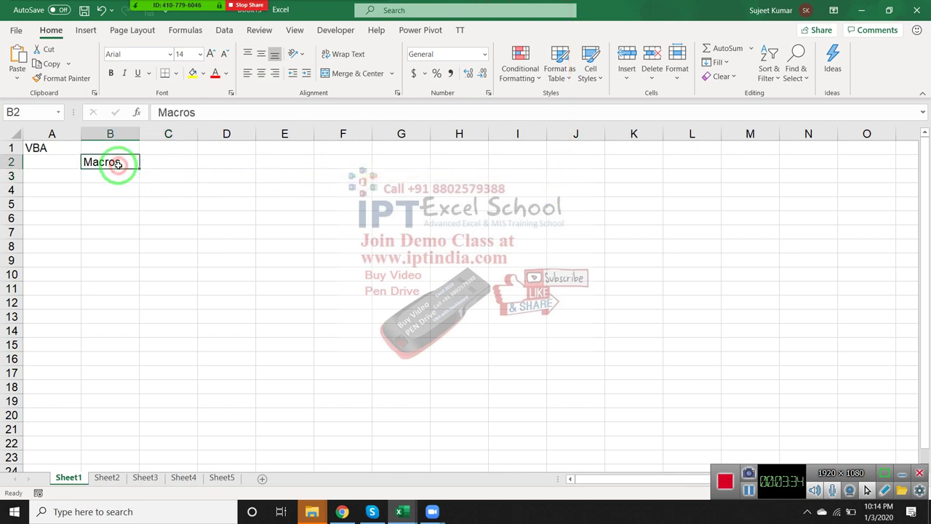
left_click(117, 216)
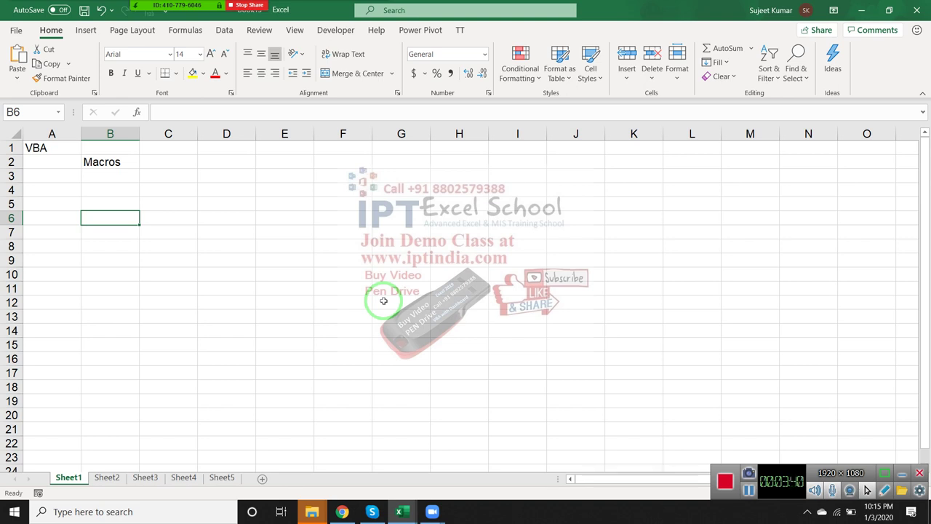
type("Functi")
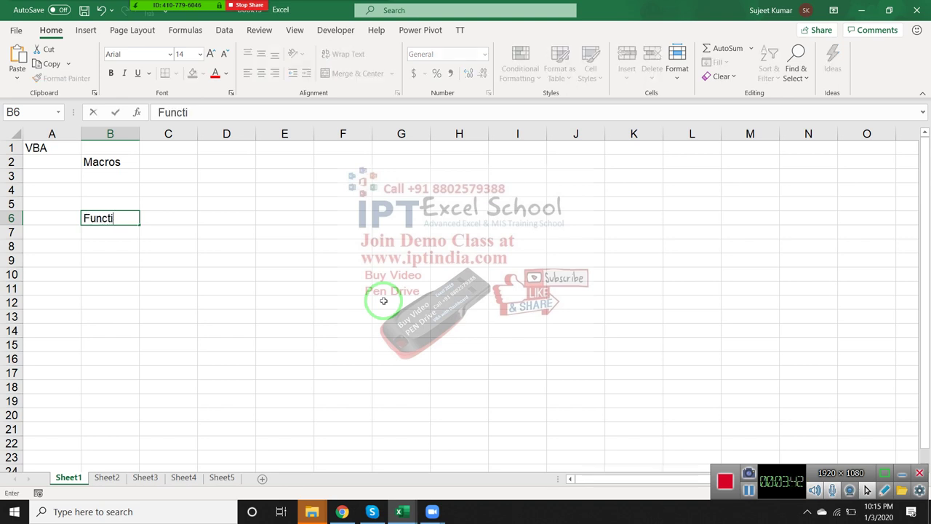
type("om")
key("BackSpace")
type("n")
left_click(304, 228)
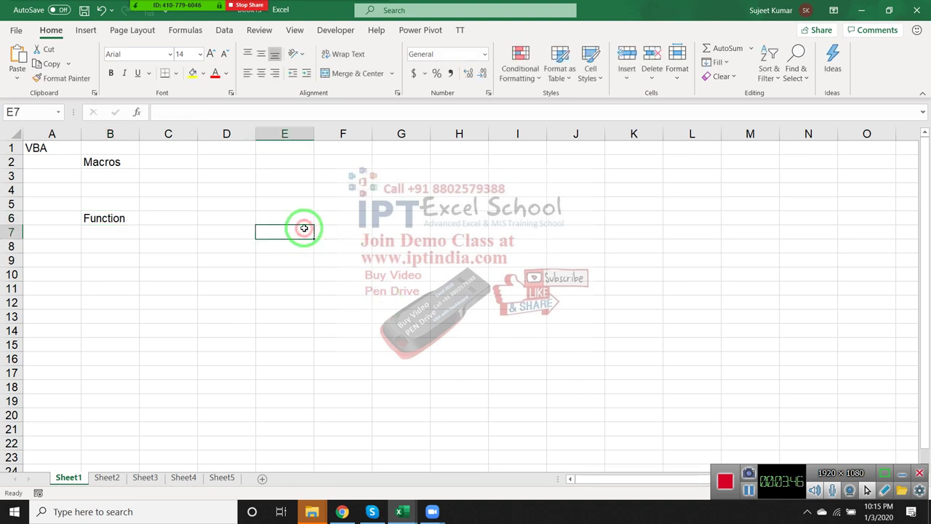
type("=vl")
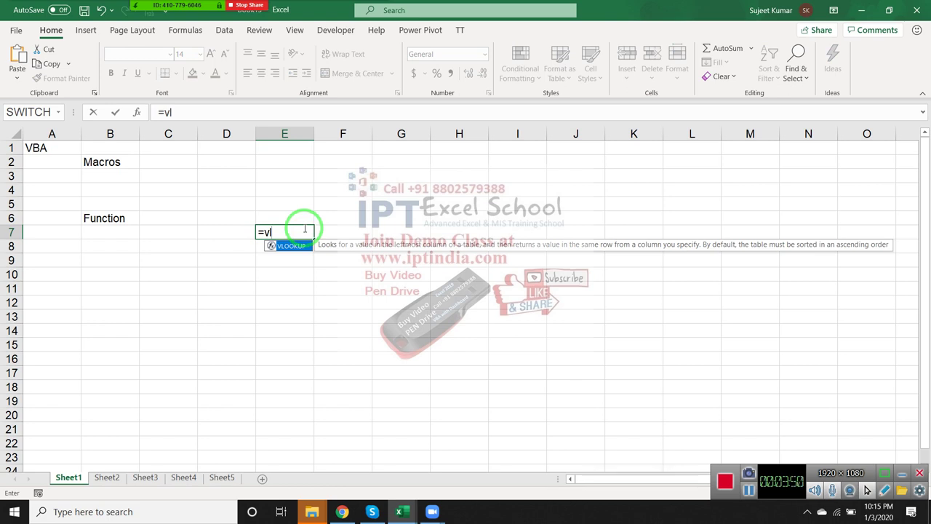
key("Escape")
key("Escape")
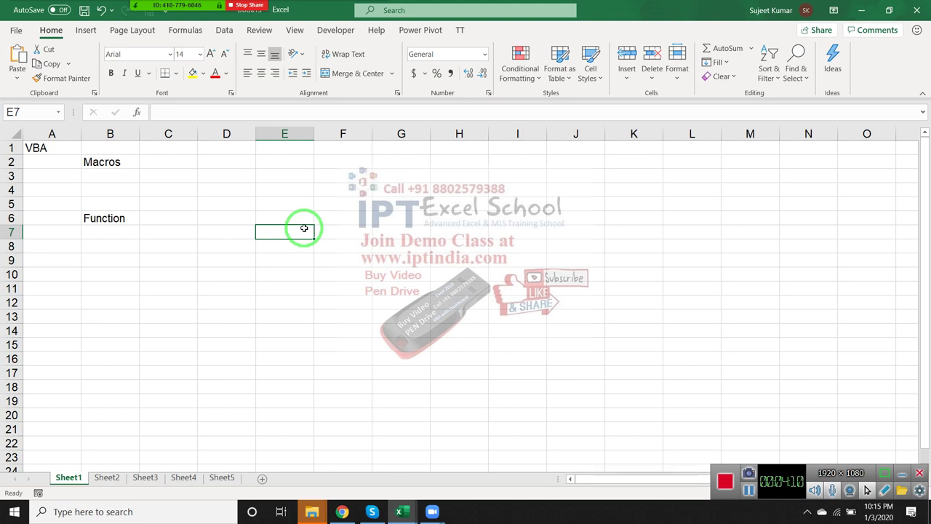
type("=vl")
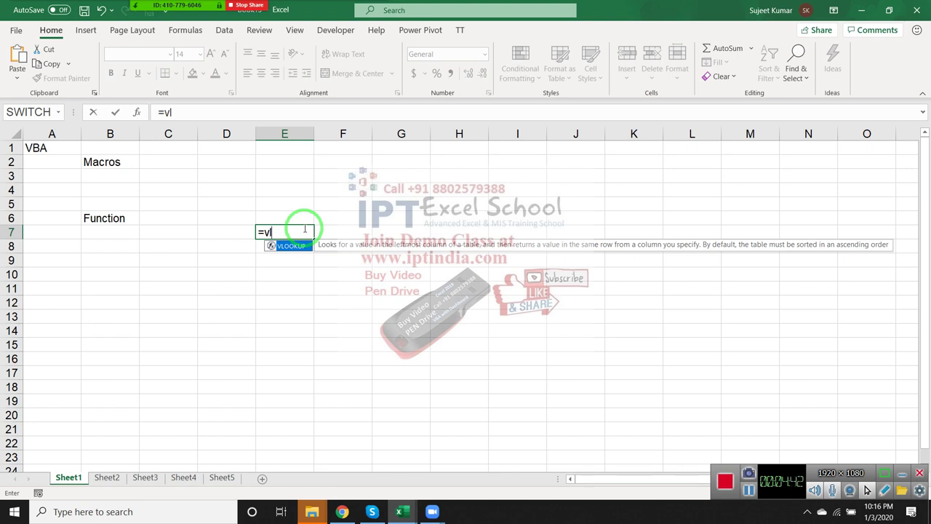
key("Escape")
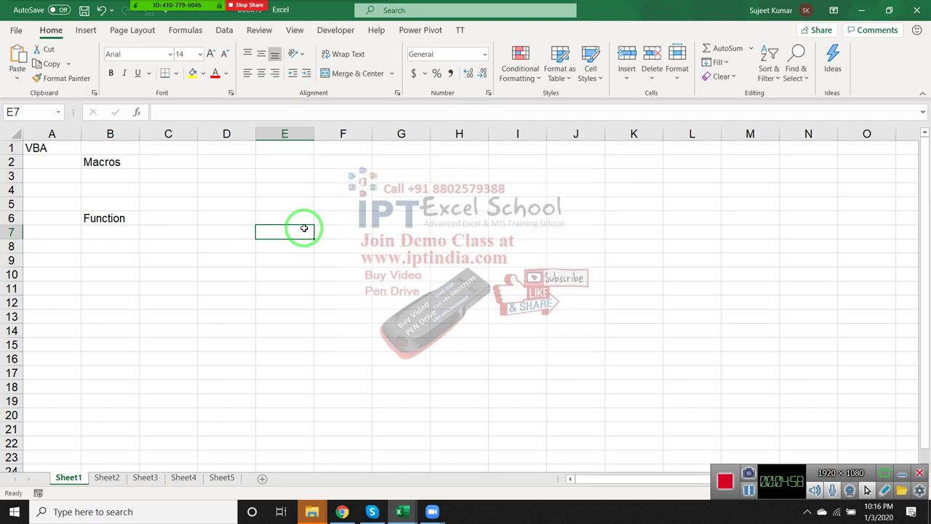
- Move down column B to B10 and start typing the Userform label
key("Up")
key("Left")
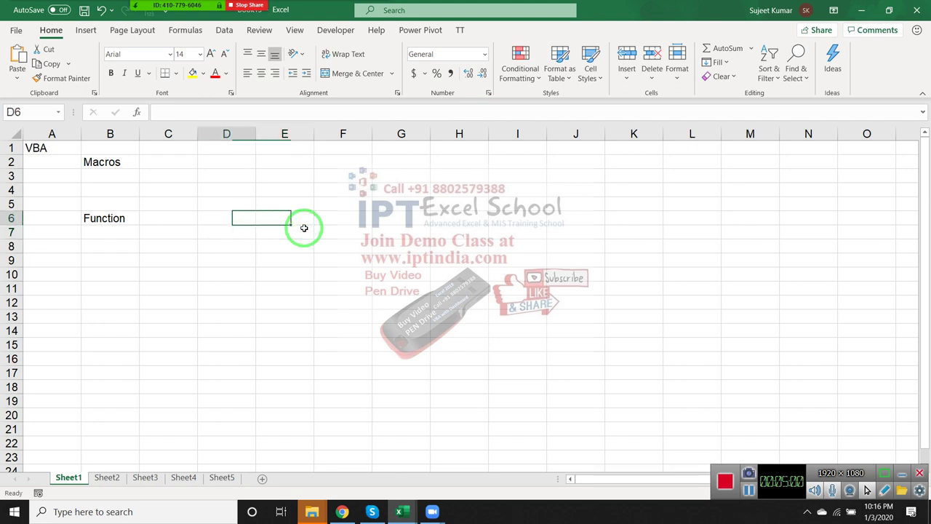
key("Left")
key("Left")
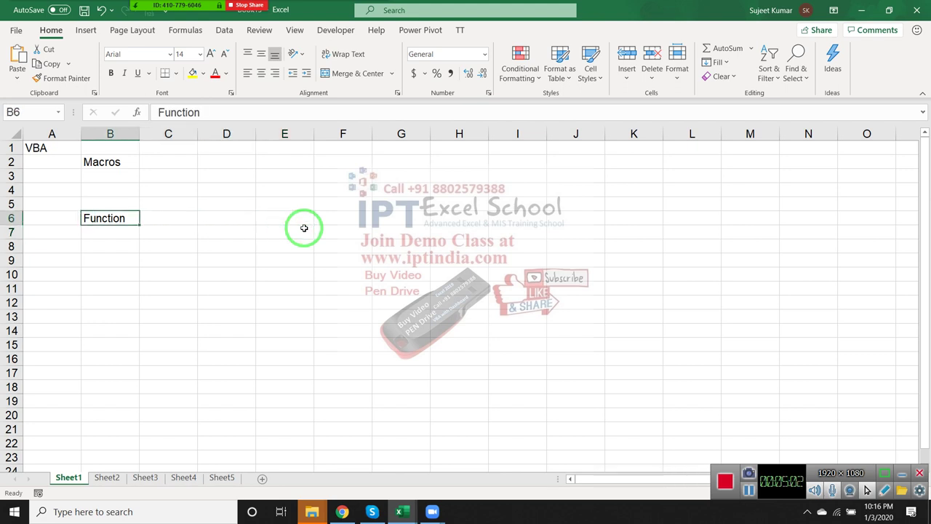
key("Up")
key("Up")
key("Up")
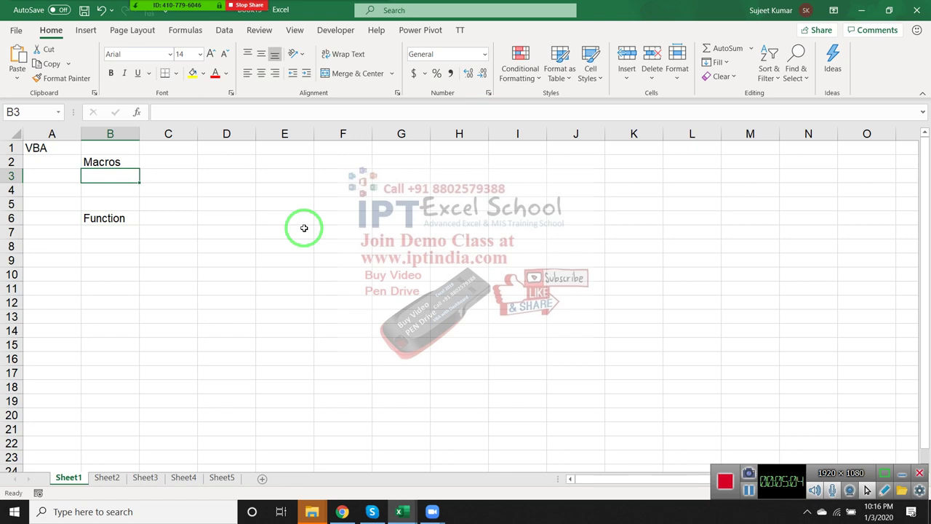
key("Up")
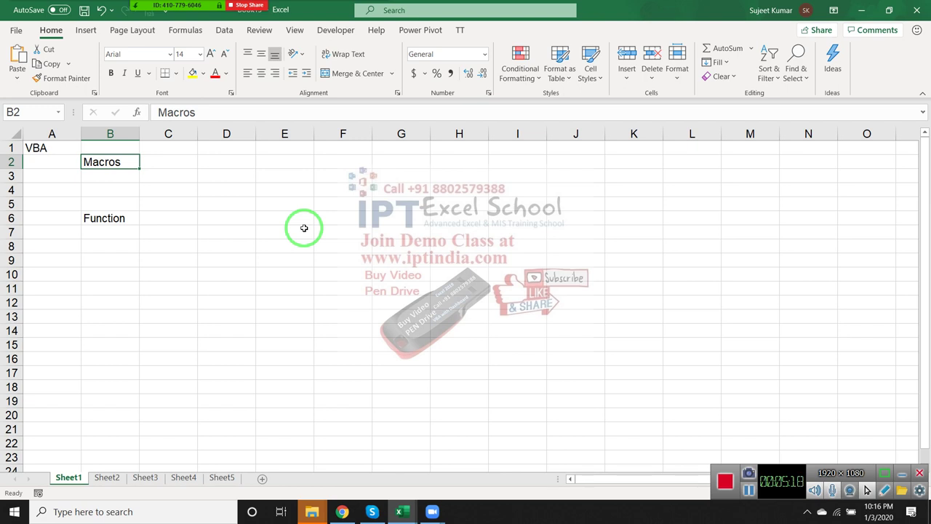
key("Down")
key("Down")
key("Down")
key("Down")
key("Down")
key("Down")
key("Down")
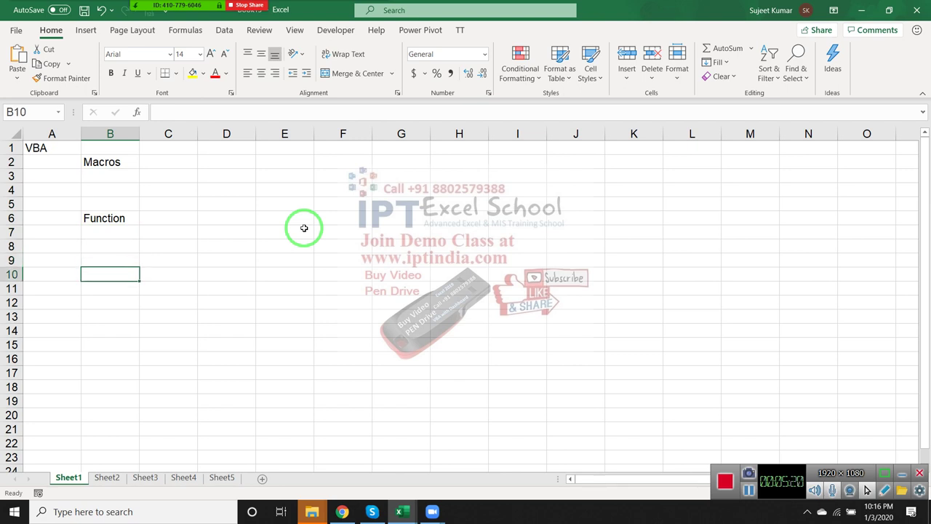
type("Use")
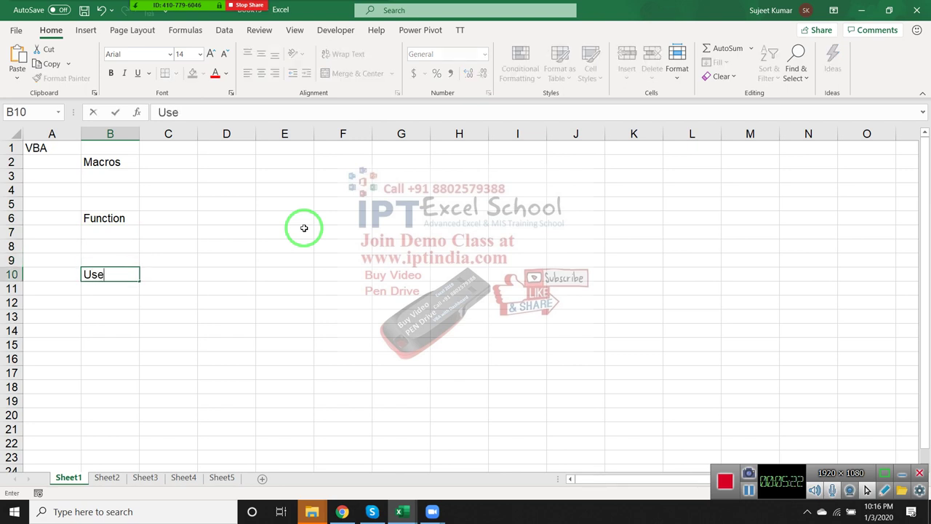
type("rfor")
- Fix the typo and commit 'Userform' in B10
key("BackSpace")
key("BackSpace")
type("or")
type("m")
key("Return")
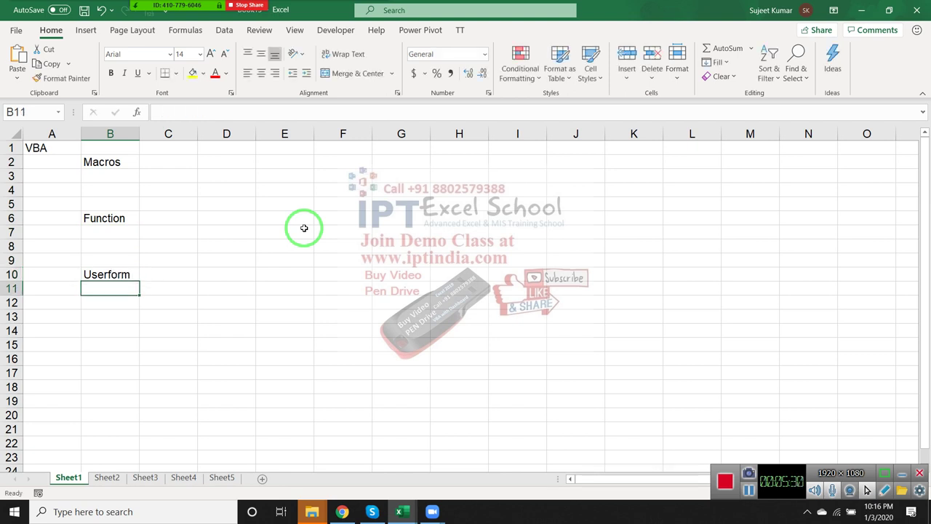
- Open the full cell alignment settings, then close them unchanged
left_click(397, 93)
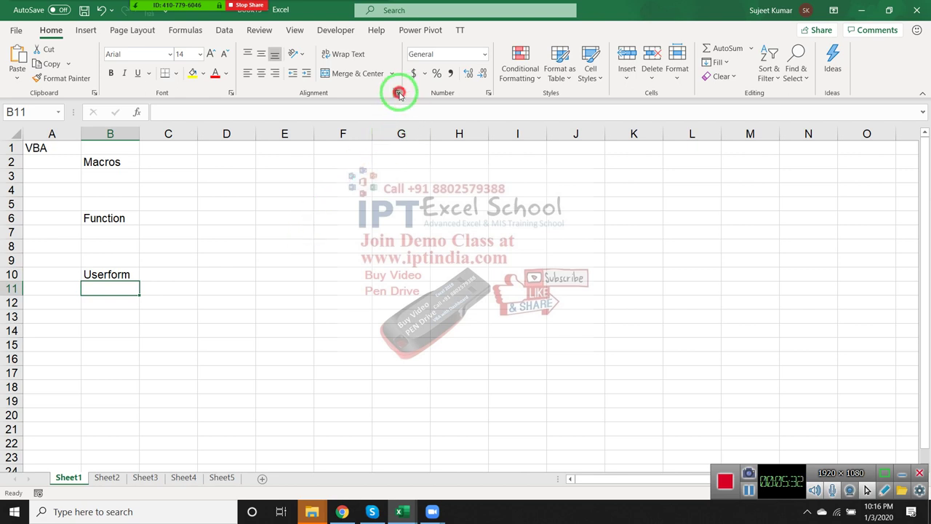
left_click_drag(451, 132, 362, 137)
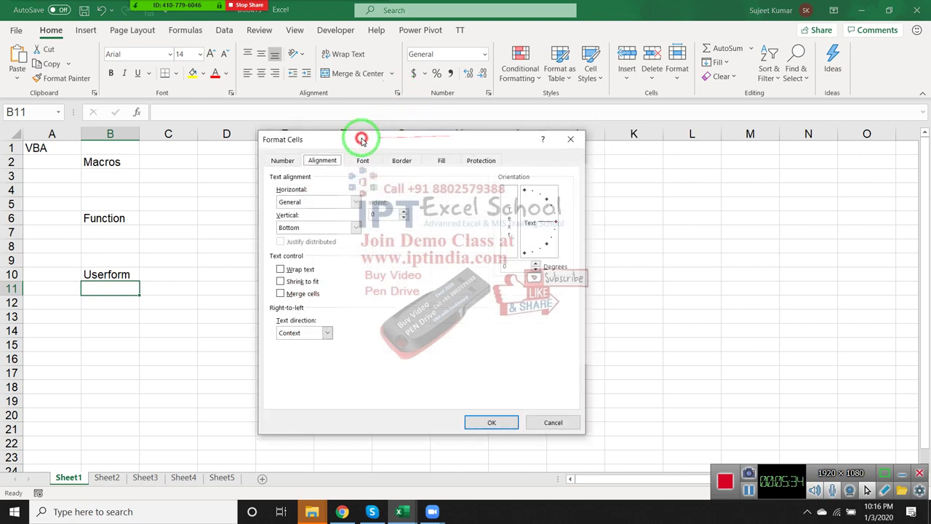
left_click(570, 139)
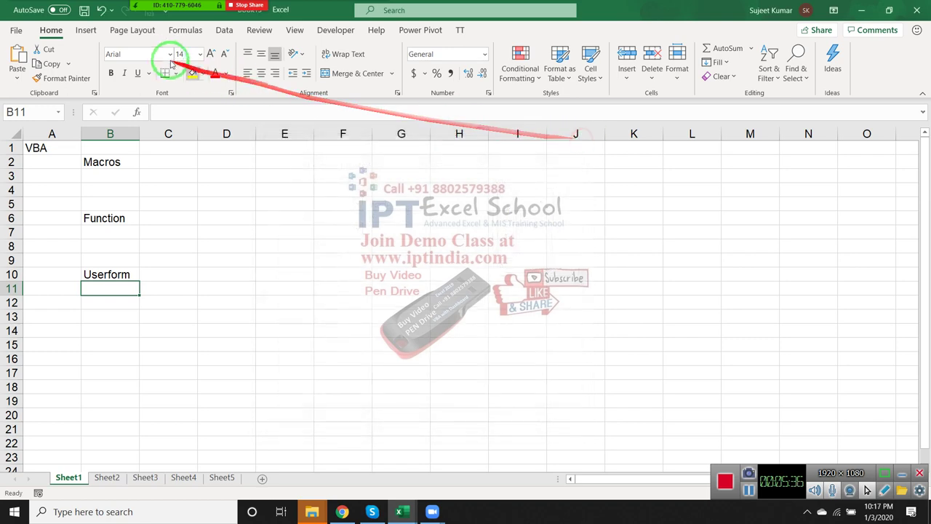
- Start a PivotTable from Sheet1!$B$10 with location Sheet1!$B$11, repositioning its dialog
left_click(86, 30)
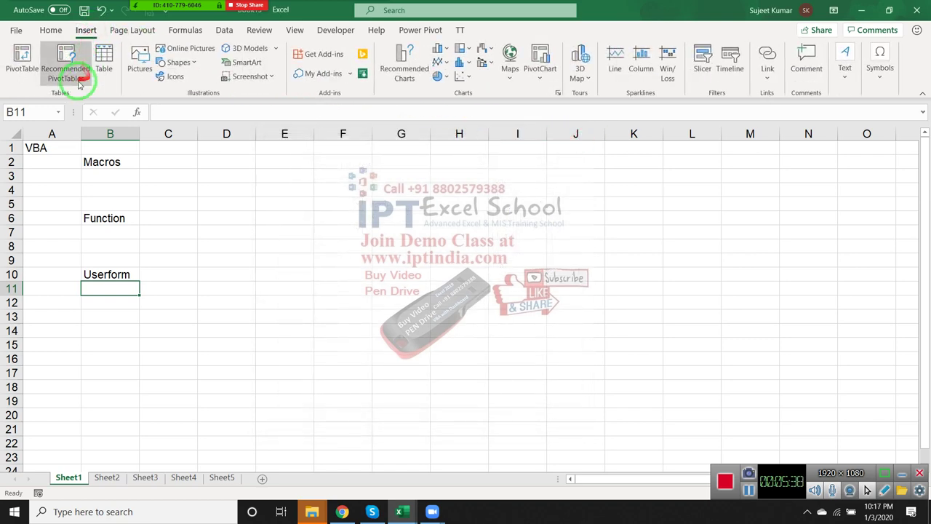
left_click(22, 62)
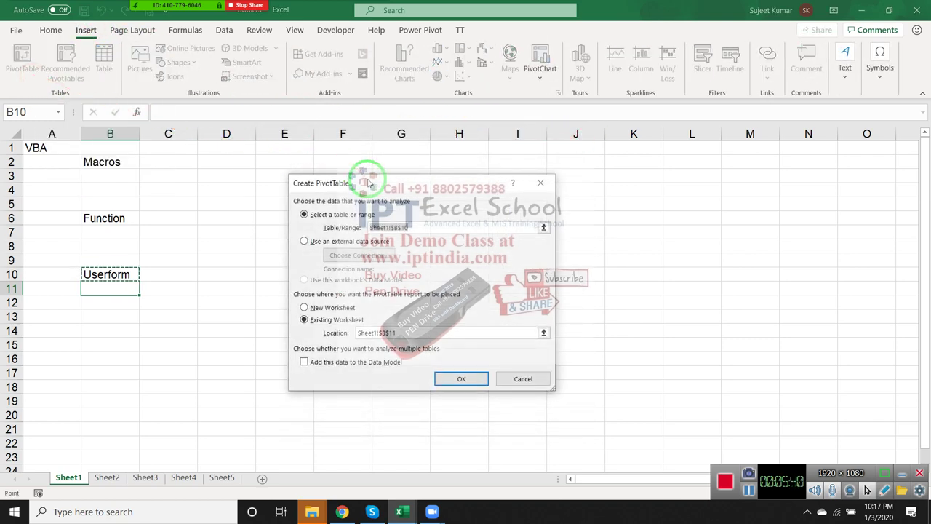
mouse_move(369, 183)
left_mouse_down()
mouse_move(333, 173)
mouse_move(295, 134)
left_mouse_up()
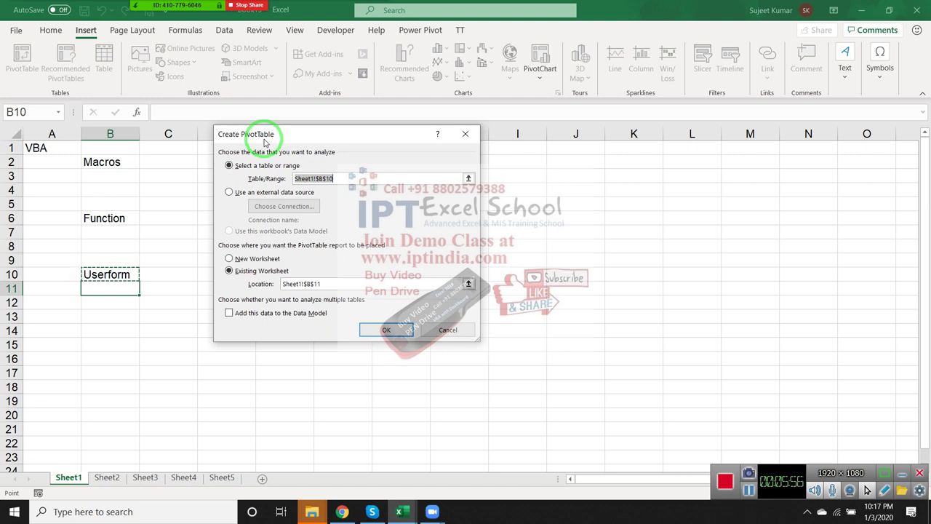
left_click_drag(291, 188, 261, 244)
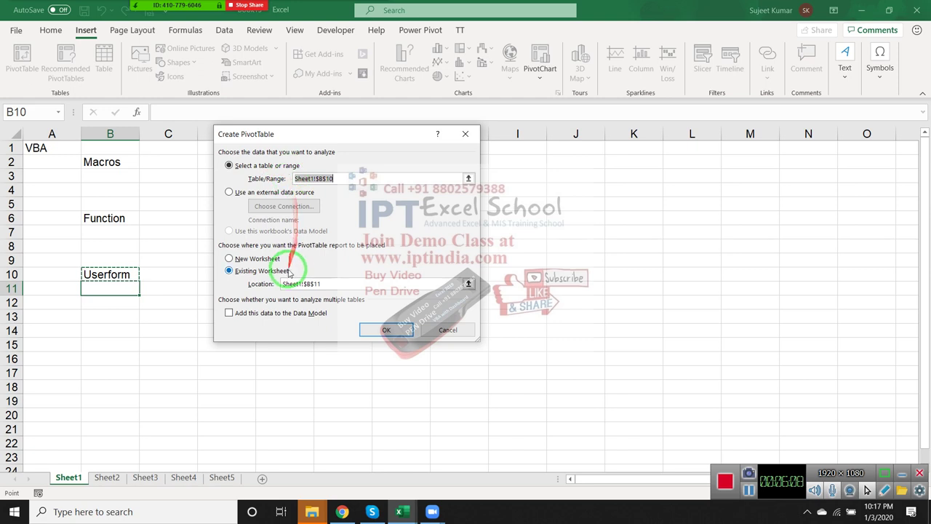
left_click_drag(282, 272, 245, 324)
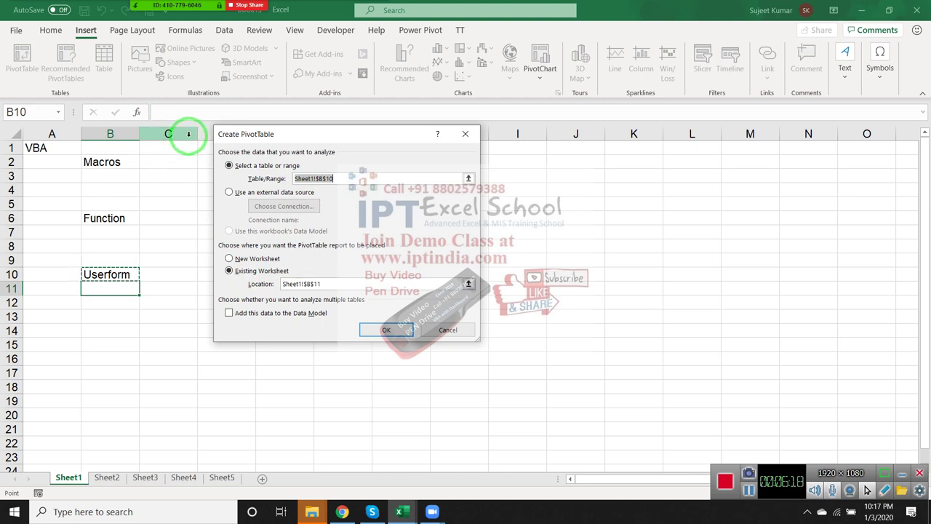
mouse_move(327, 138)
left_mouse_down()
mouse_move(474, 153)
mouse_move(432, 126)
left_mouse_up()
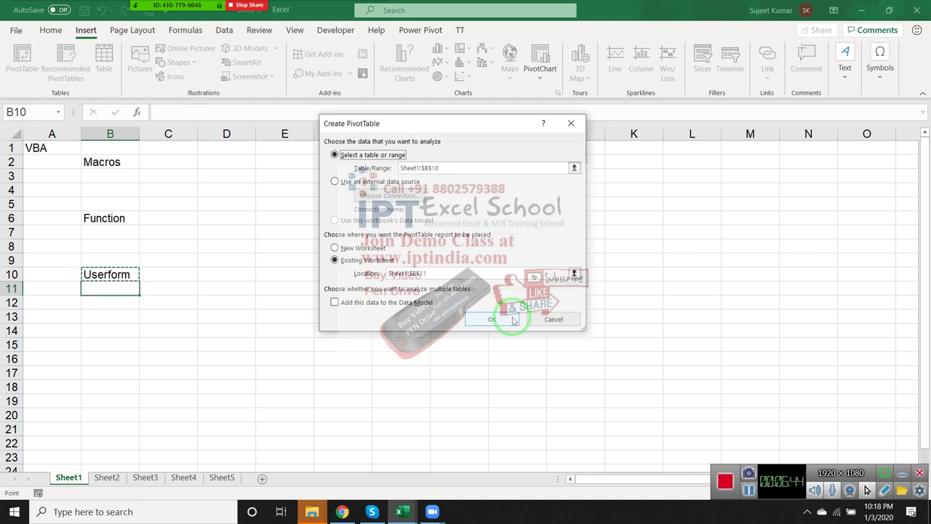
- Close the Create PivotTable dialog without inserting a report
left_click(512, 318)
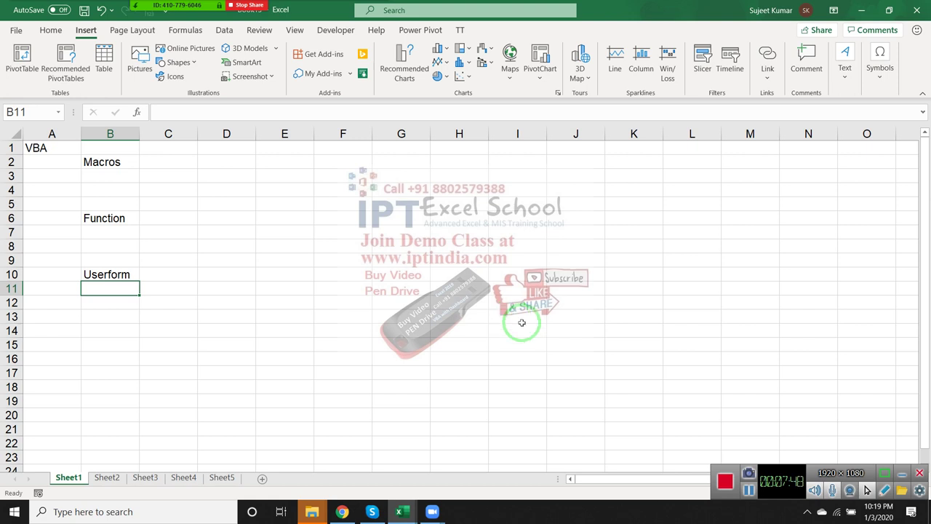
- Open the Visual Basic editor from the Developer tab, showing VBAProject with Sheet1–Sheet5
left_click(336, 30)
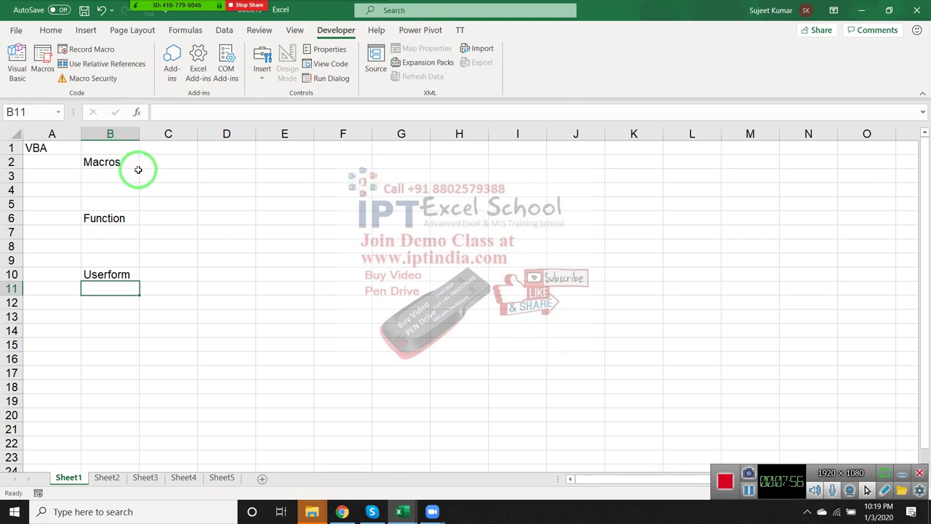
mouse_move(167, 193)
left_mouse_down()
mouse_move(228, 257)
mouse_move(244, 231)
left_mouse_up()
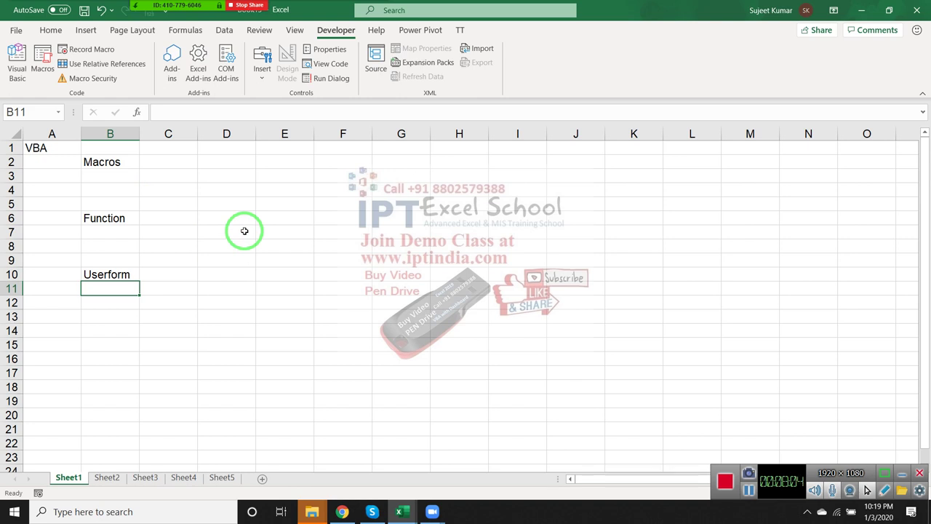
left_click(18, 64)
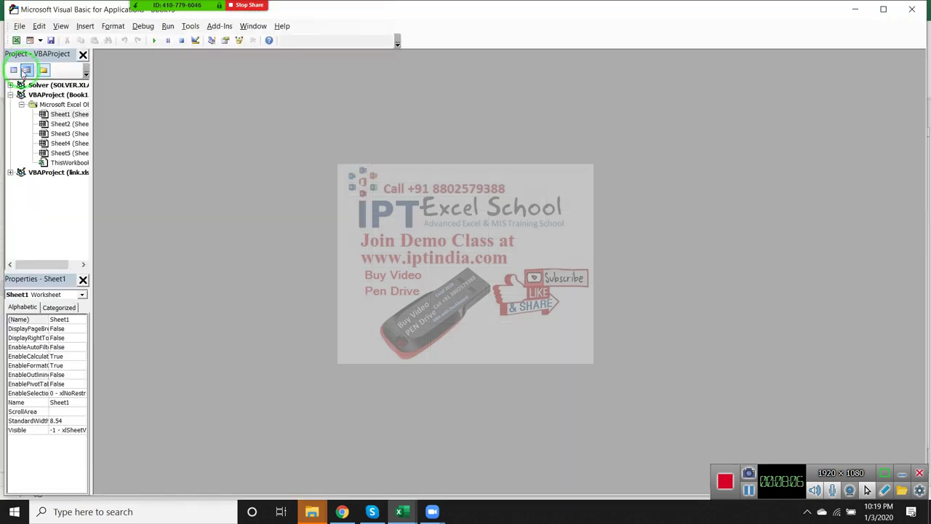
- Insert Module1 holding an empty Sub rr() procedure, then return to the worksheet
left_click(85, 25)
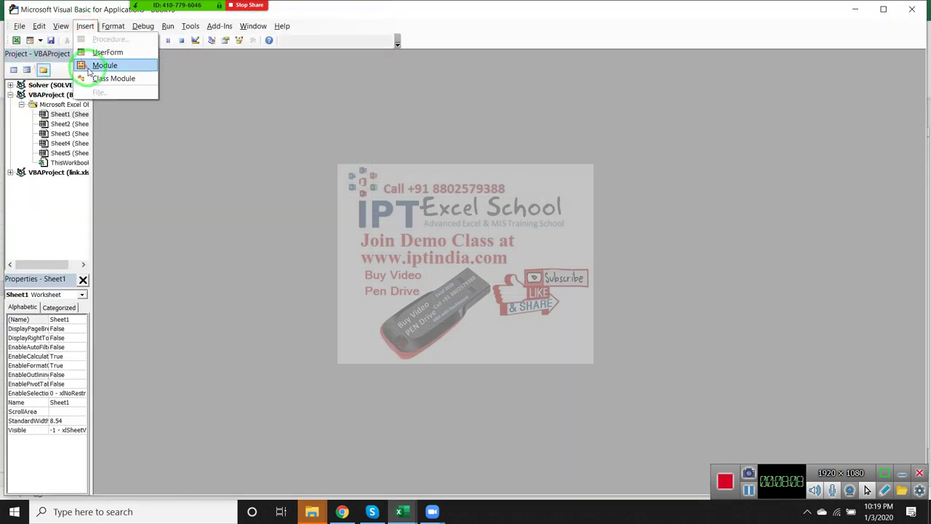
left_click(88, 71)
type("su")
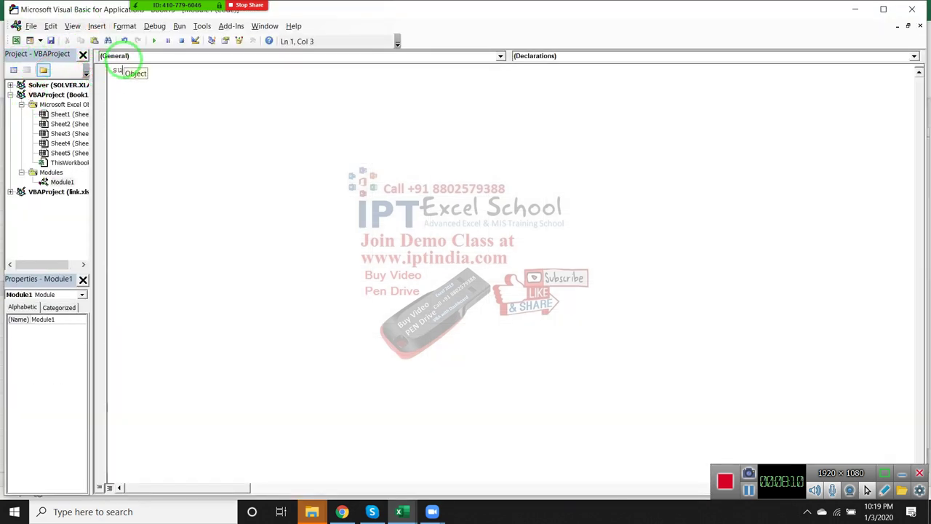
type("b te")
key("Return")
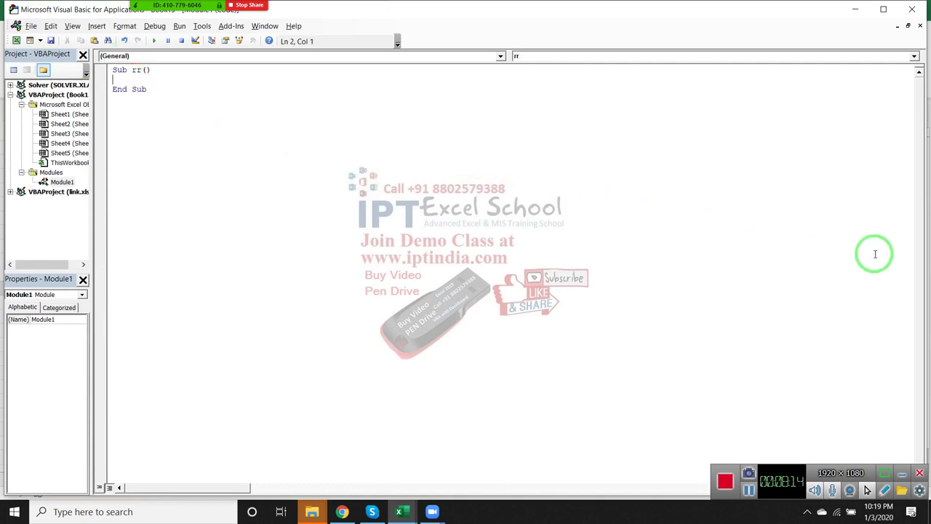
key("alt+F11")
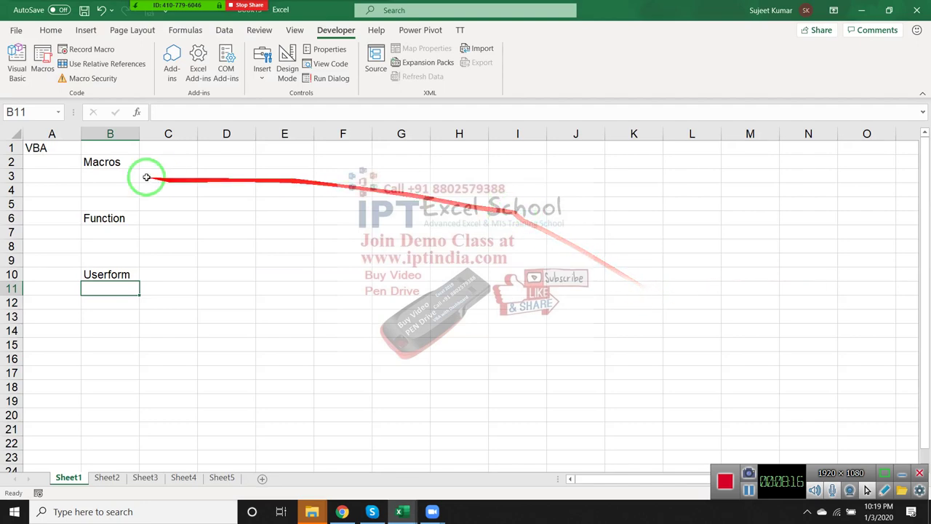
- Record an empty Macro2, view it in Module2, then glance at the macro list
left_click(86, 49)
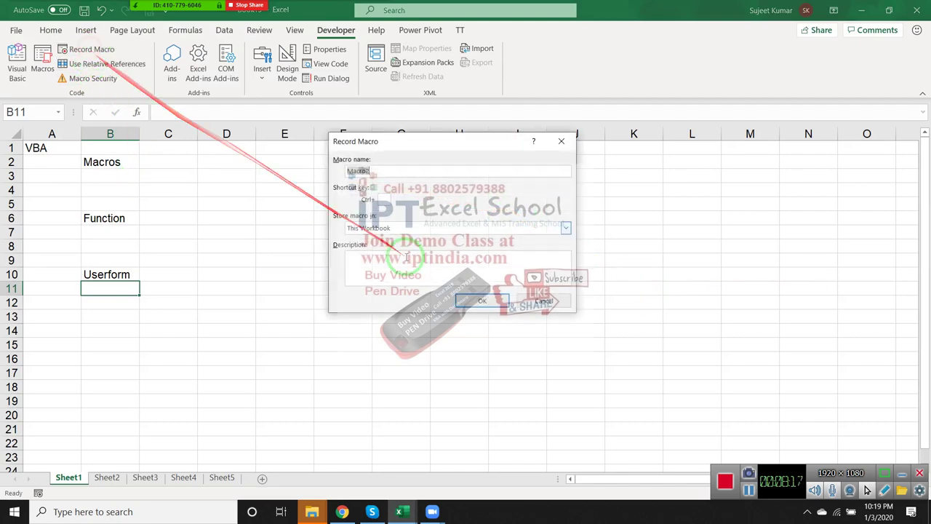
left_click(473, 298)
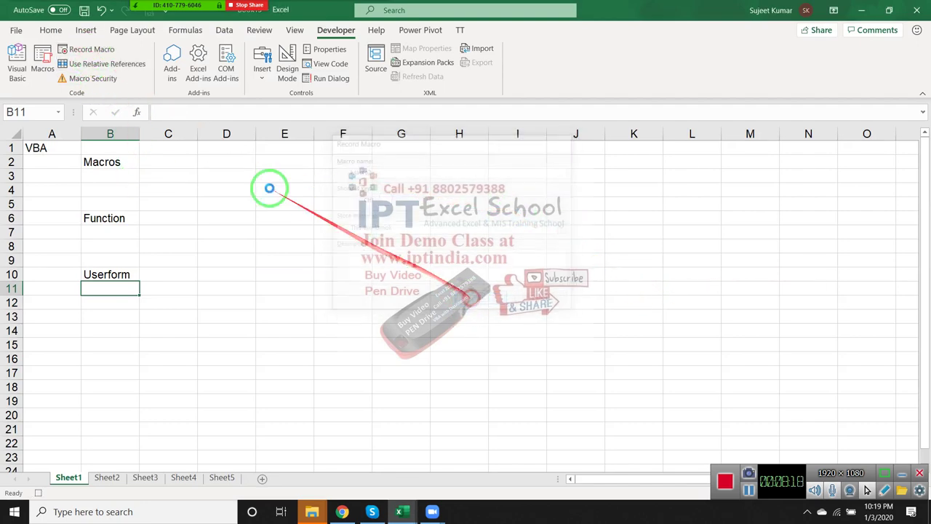
left_click(38, 493)
key("alt+F11")
double_click(62, 191)
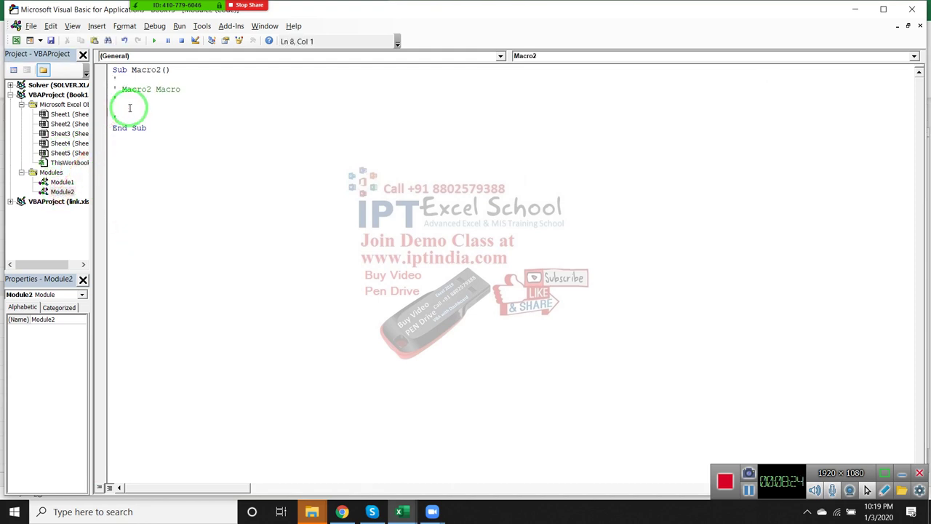
key("alt+F11")
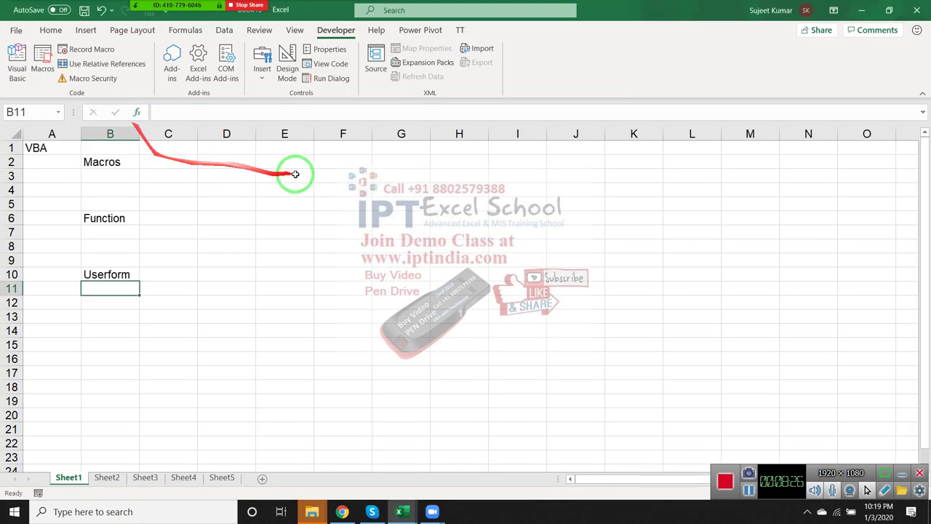
left_click(43, 61)
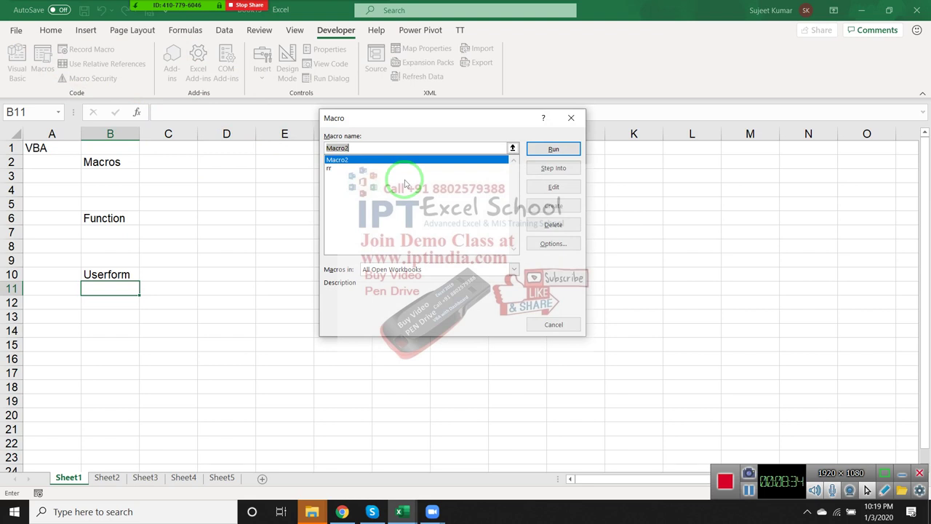
key("Escape")
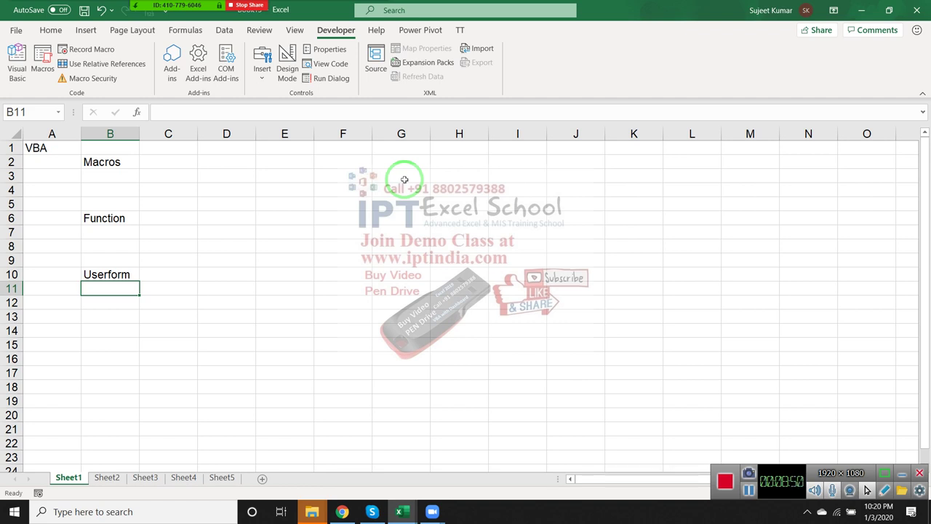
- Record Macro3 selecting cell E1 and bring up the VBA editor showing it
left_click(86, 49)
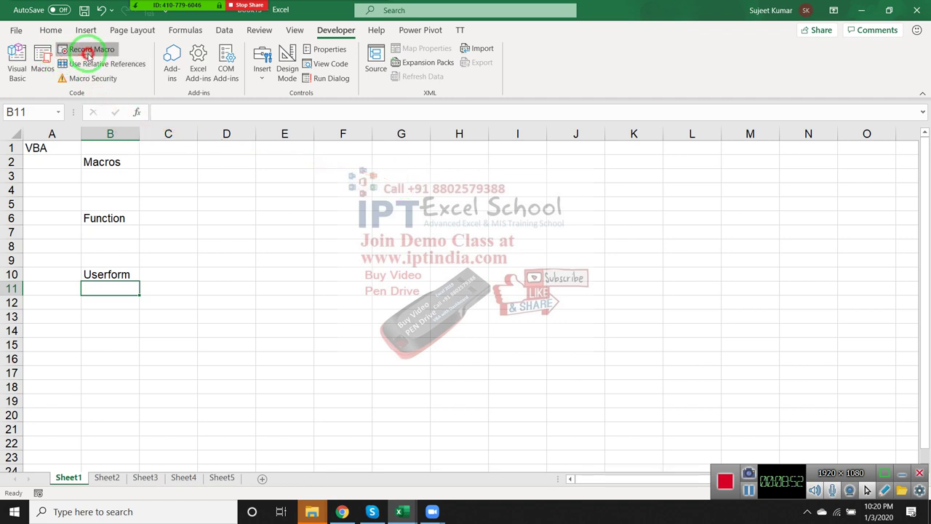
left_click(476, 301)
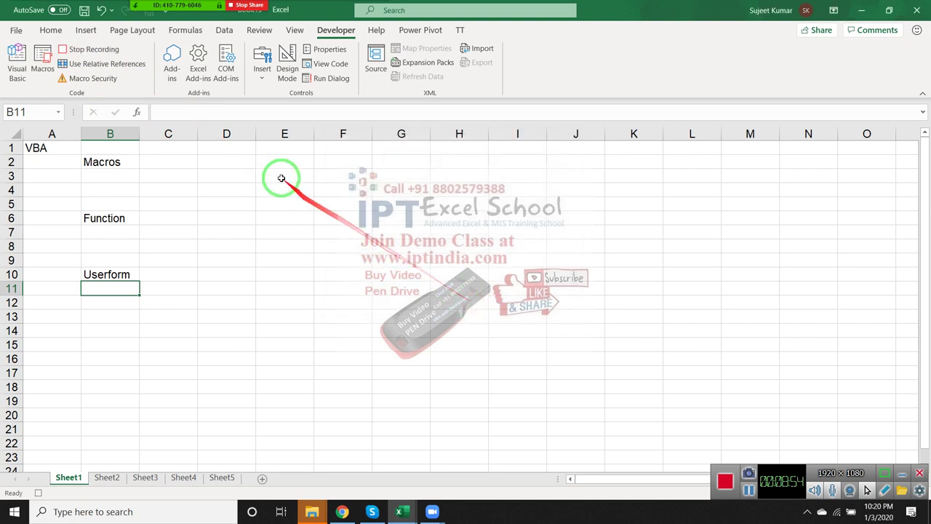
left_click(268, 154)
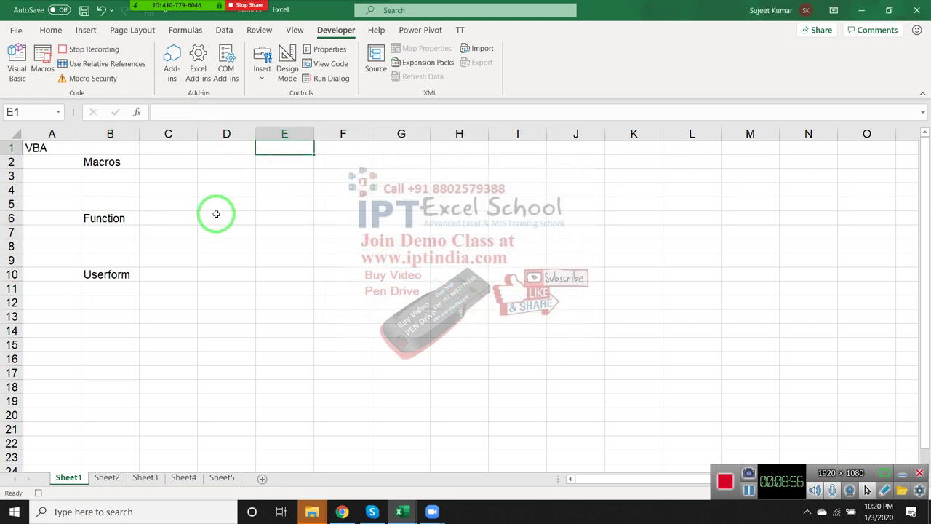
left_click(404, 512)
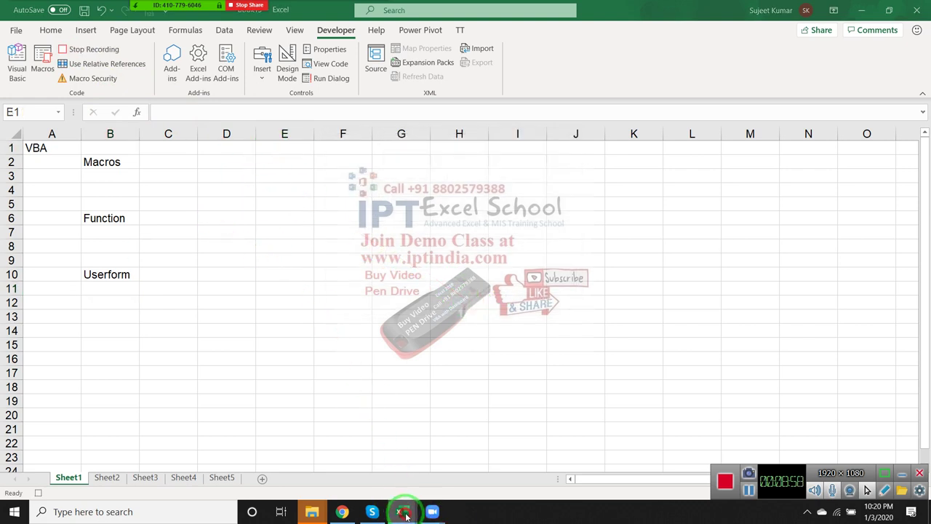
mouse_move(402, 512)
left_click(490, 459)
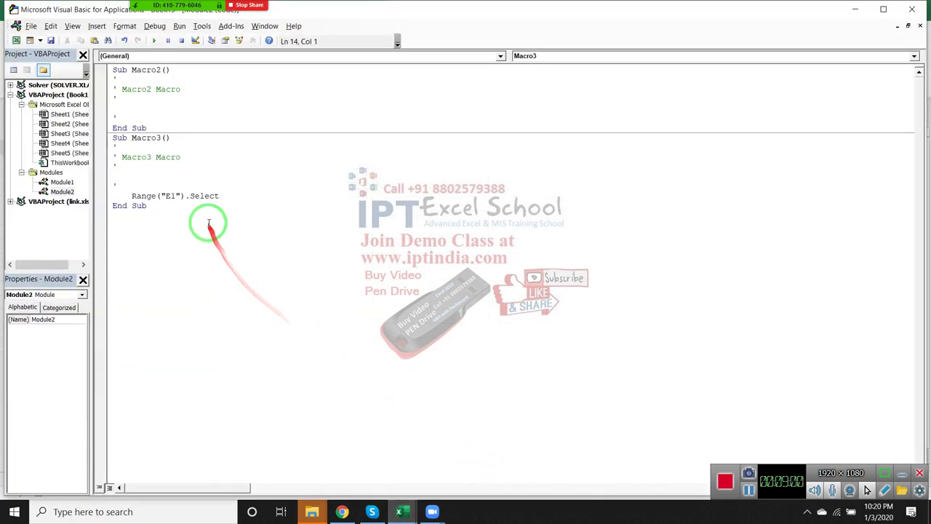
- Paste the Range("E1").Select line into Module1's Sub rr, then minimize the VBA editor
left_click_drag(219, 196, 131, 196)
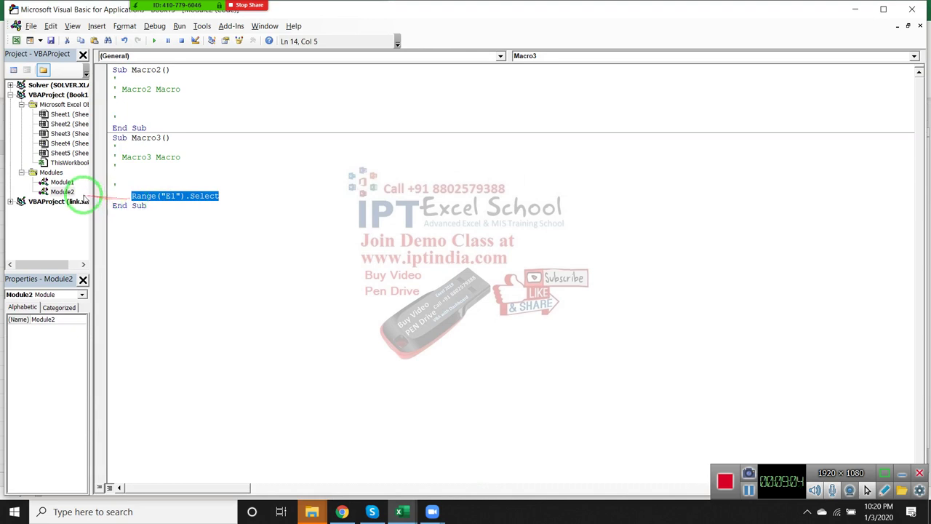
double_click(69, 182)
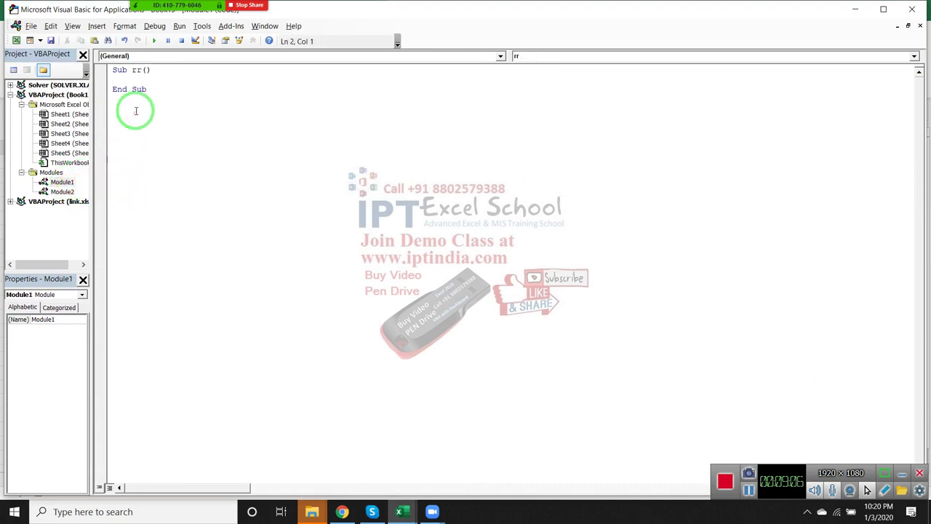
type("Range(\"E1\").Select")
left_click(863, 9)
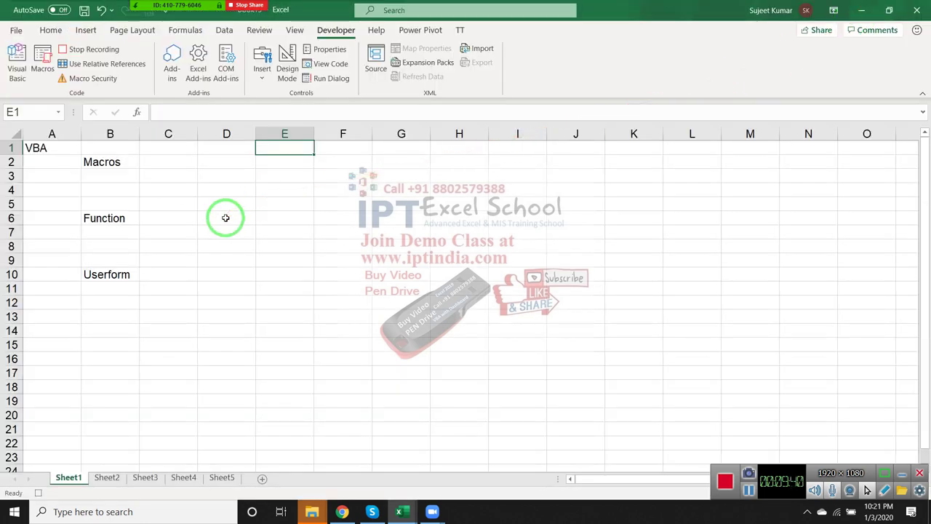
- Stop the macro recording and return to the VBA editor with Alt+F11
left_click(40, 492)
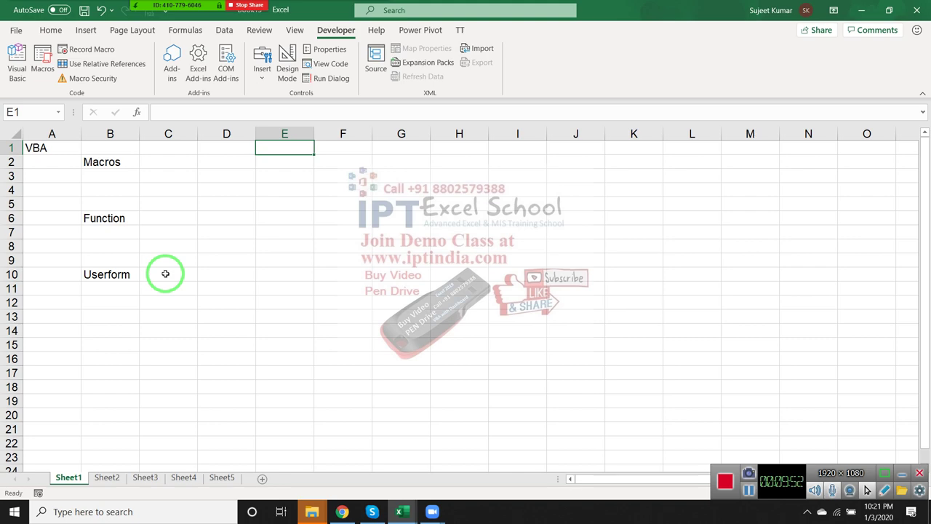
key("alt+F11")
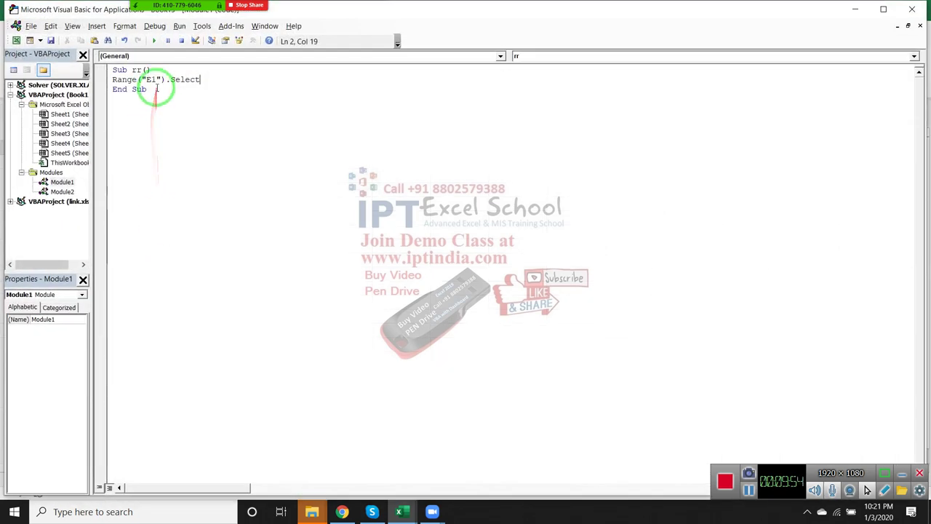
- Walk through Sub rr's Select line and Module2's Macro3 Range("E1").Select code
left_click(193, 72)
left_click(182, 80)
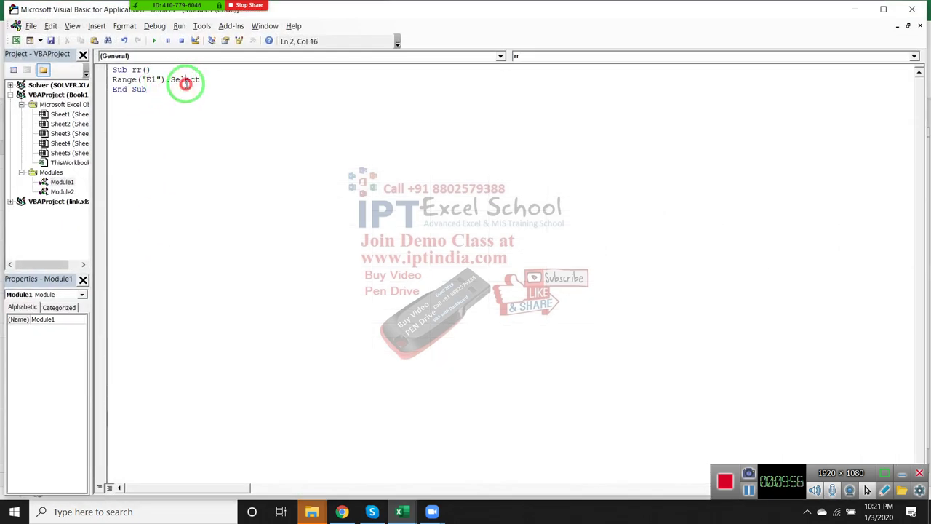
double_click(63, 191)
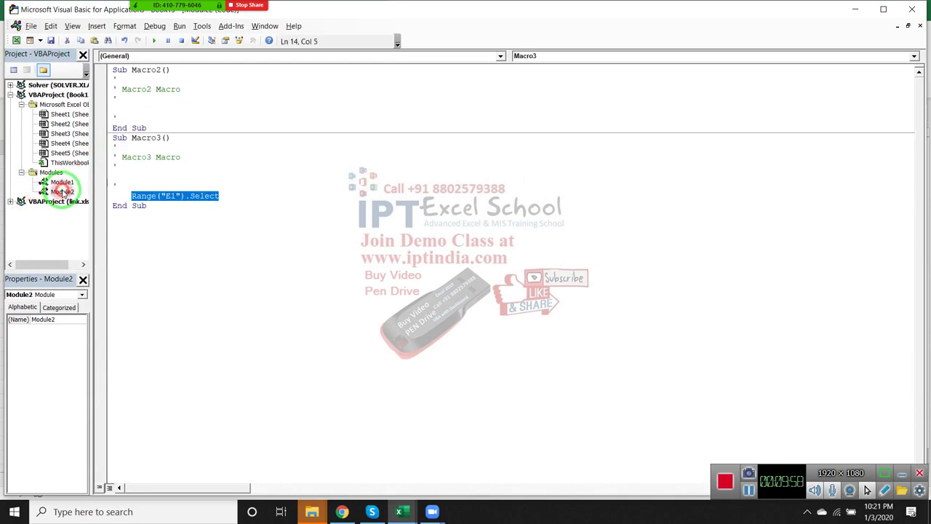
left_click(159, 195)
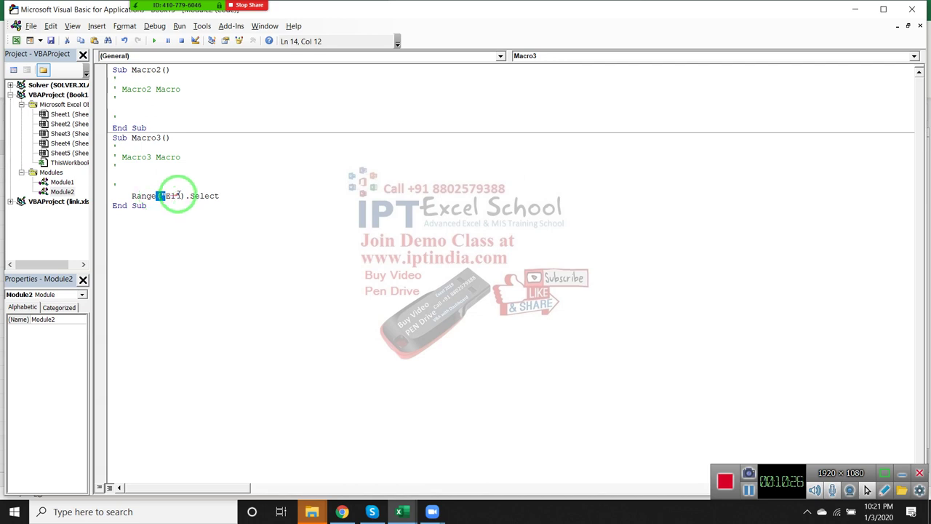
left_click_drag(177, 195, 191, 194)
left_click(191, 192)
double_click(192, 192)
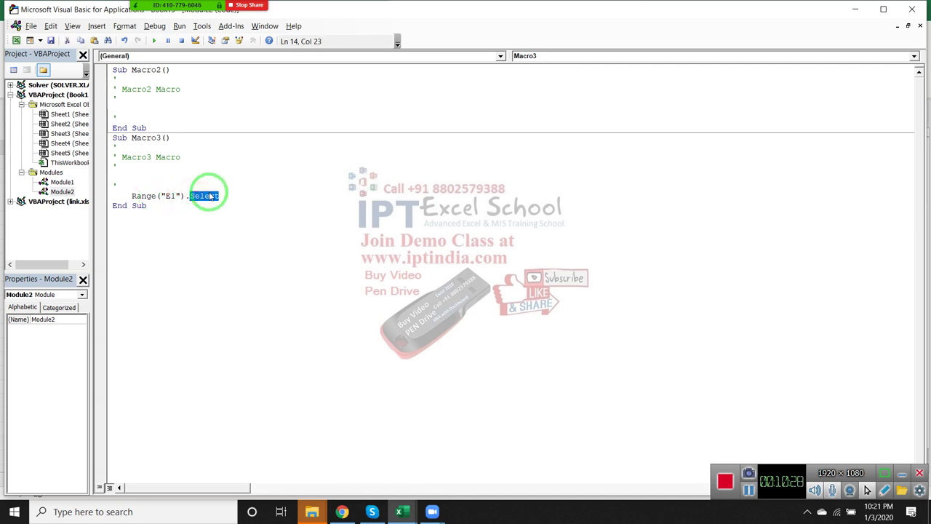
- Review Macro3's comment line and Macro2's empty body, then switch back to Excel
left_click(218, 196)
left_click(222, 201)
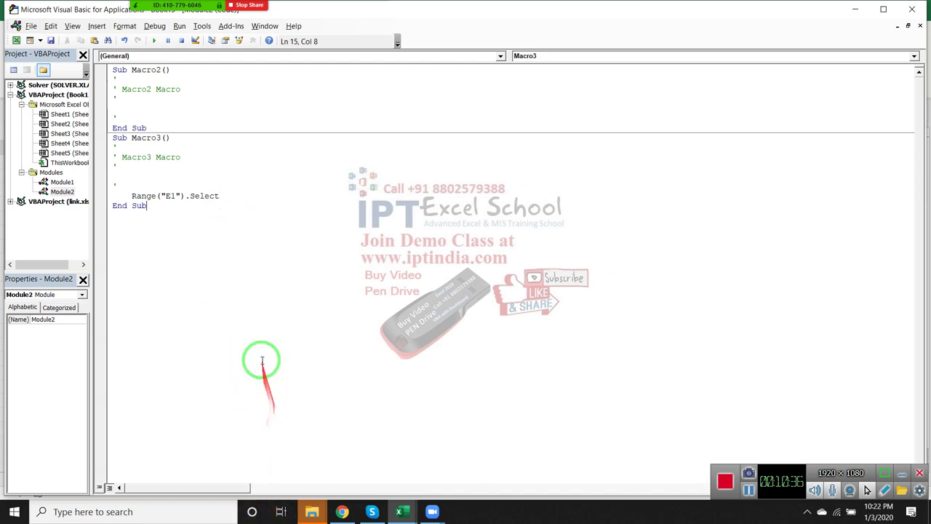
key("Up")
key("Up")
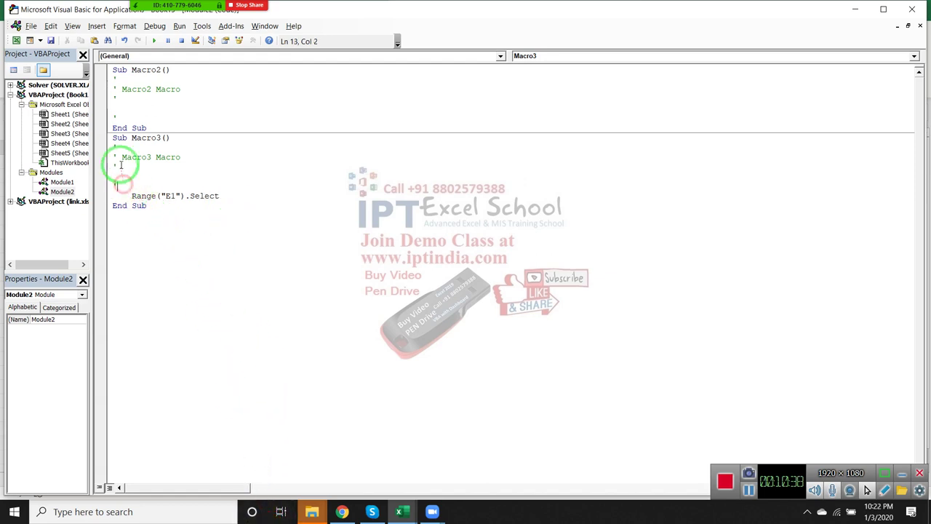
key("Up")
key("Up")
key("Up")
key("Up")
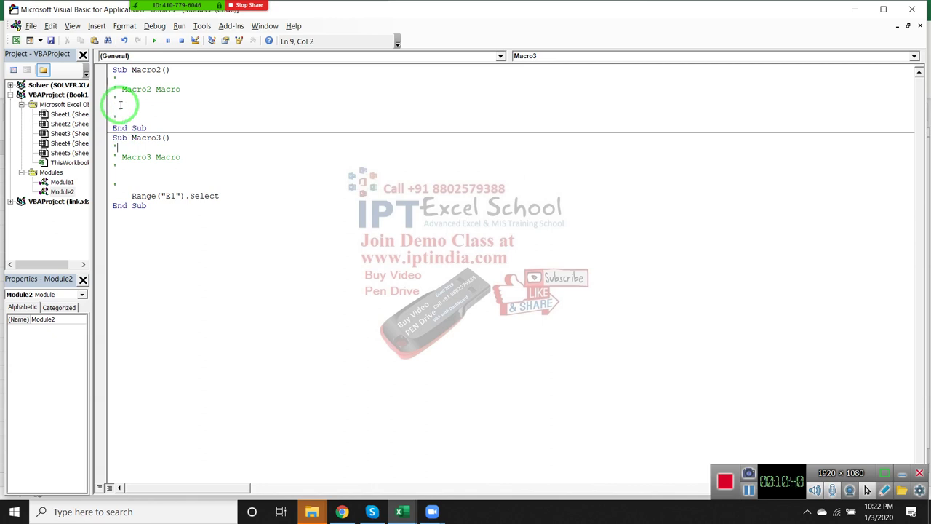
left_click(114, 118)
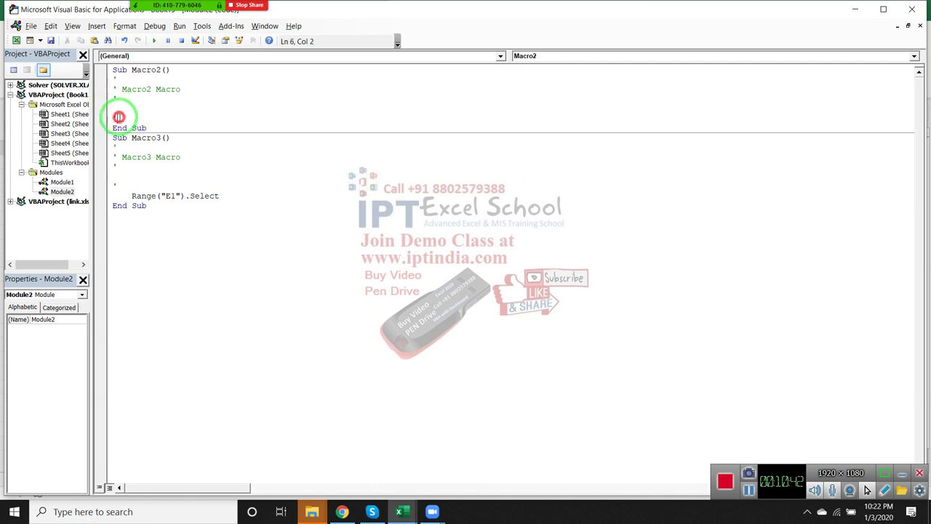
left_click(148, 205)
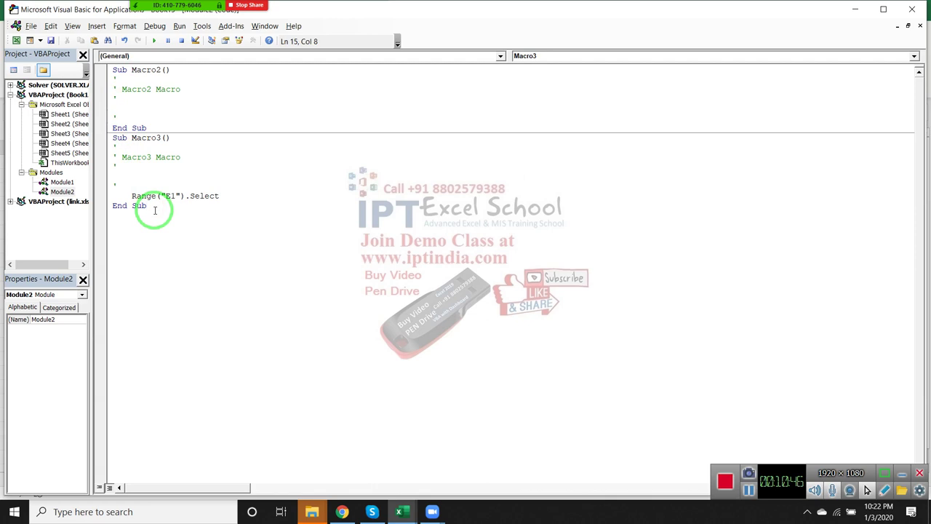
left_click(152, 223)
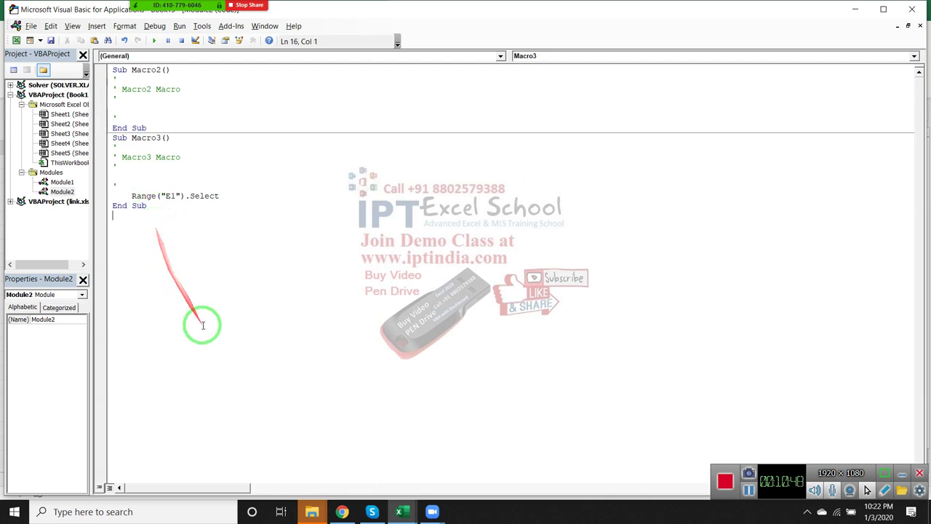
key("alt+F11")
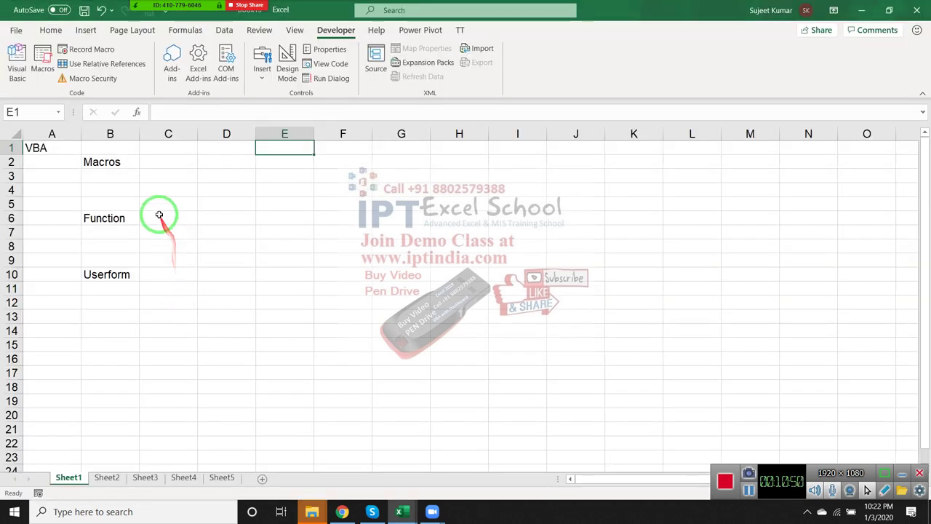
- Select cell C6 and open Macro Security to view the enable-all-macros setting
left_click(158, 215)
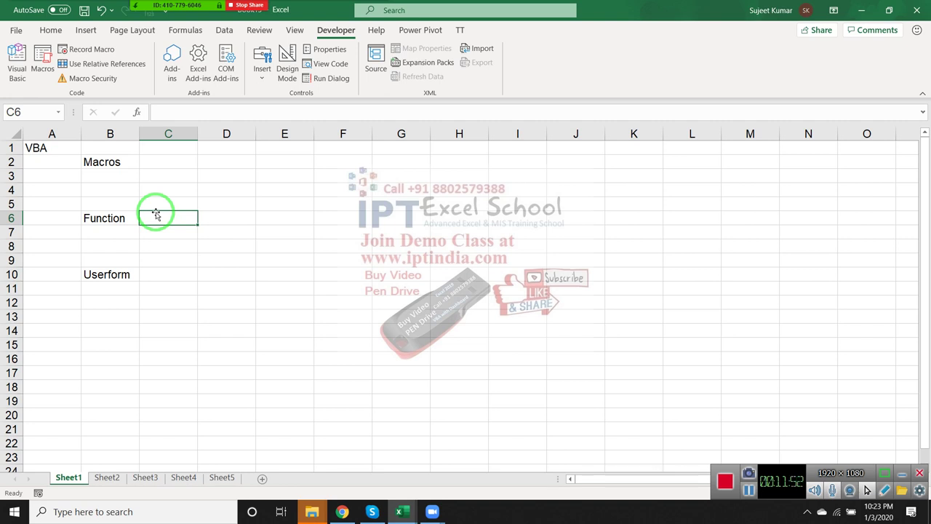
left_click(95, 80)
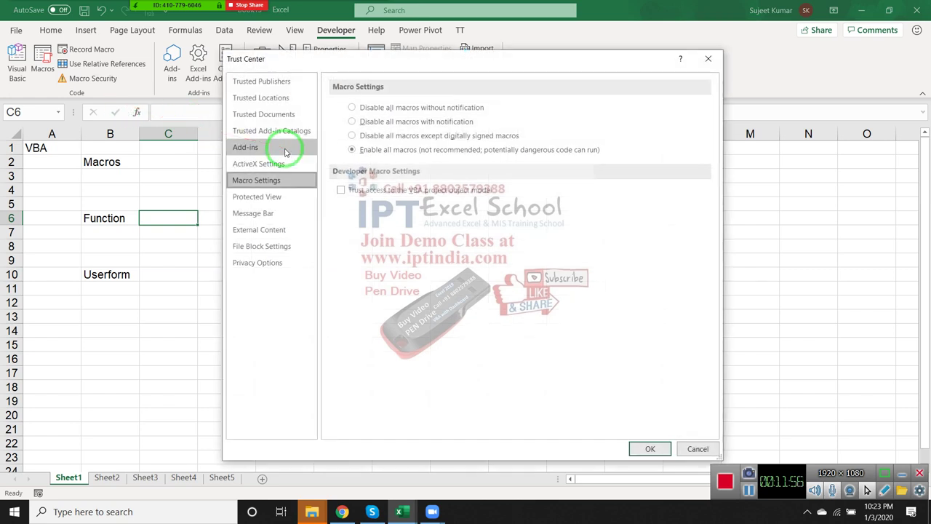
- Dismiss the Trust Center with Esc, leaving the macro settings unchanged
key("Escape")
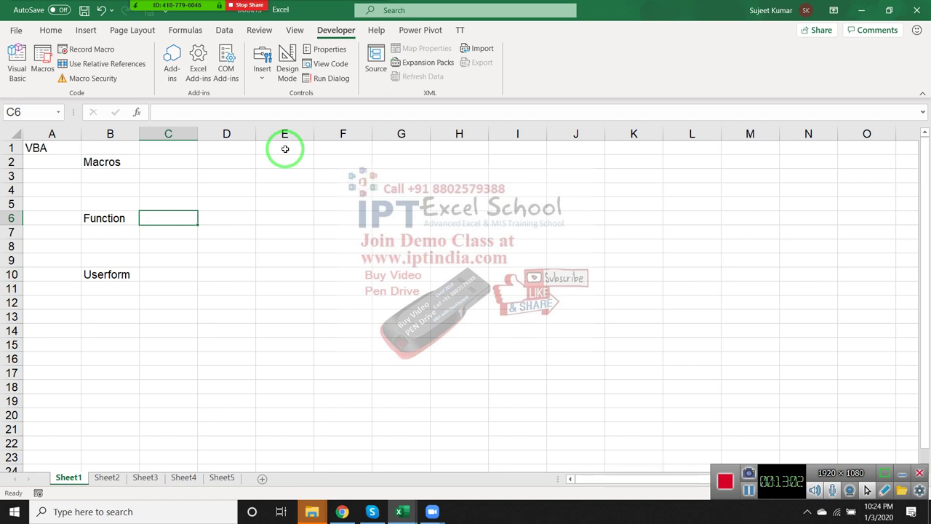
- Move the active cell within column C, then reopen the Trust Center's Macro Settings
key("Down")
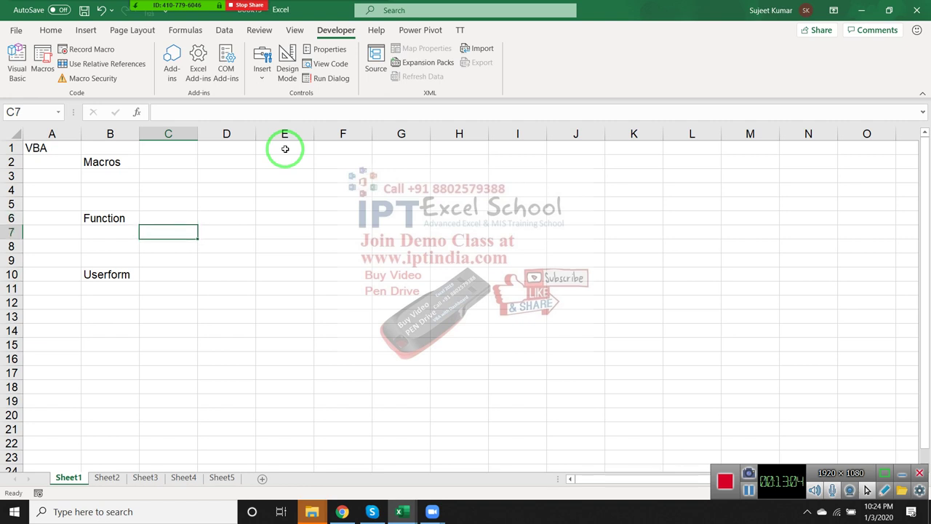
key("Down")
key("Up")
key("Up")
key("Up")
key("Up")
key("Up")
key("Up")
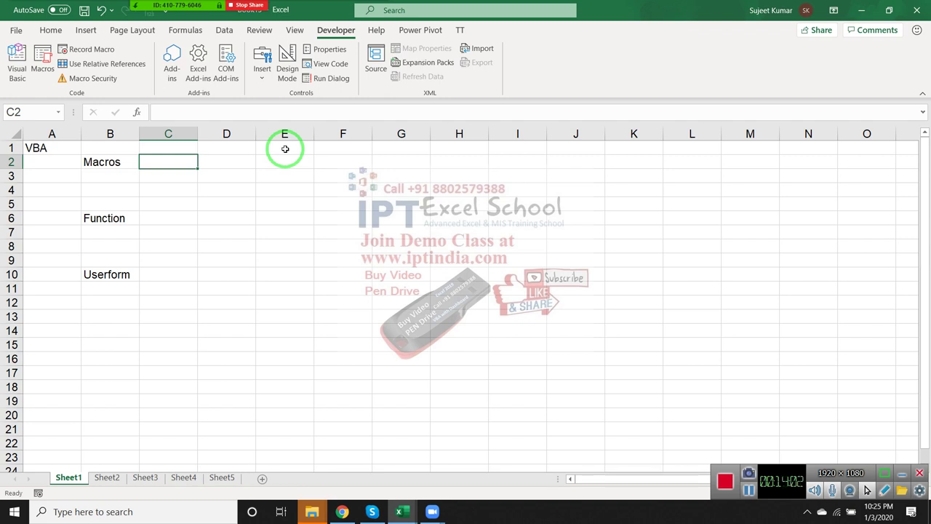
left_click(127, 80)
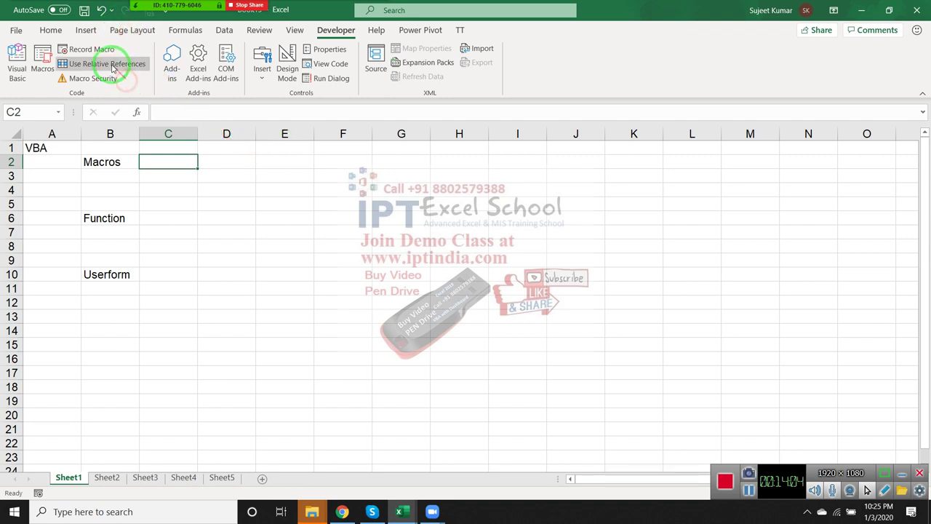
left_click(112, 83)
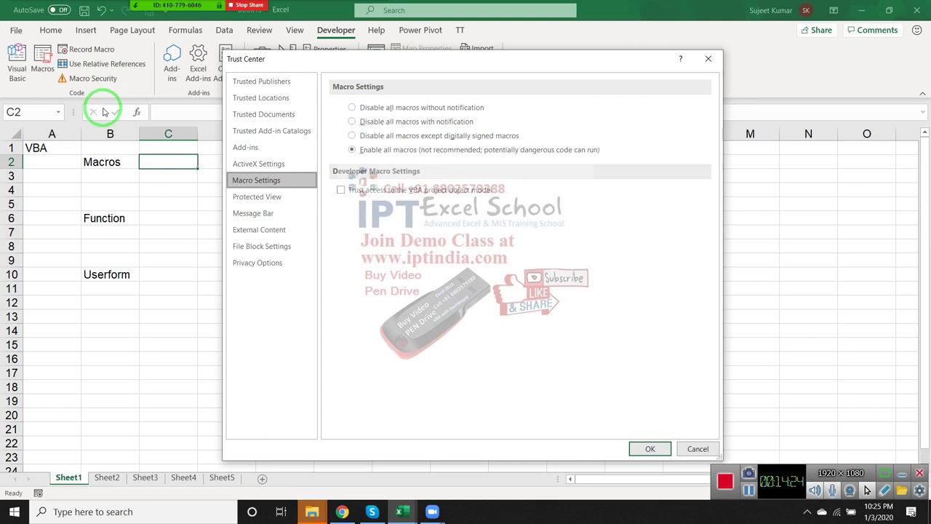
- Close the Trust Center and minimize Excel to reveal Module2's Macro2 and Macro3 code
left_click(709, 58)
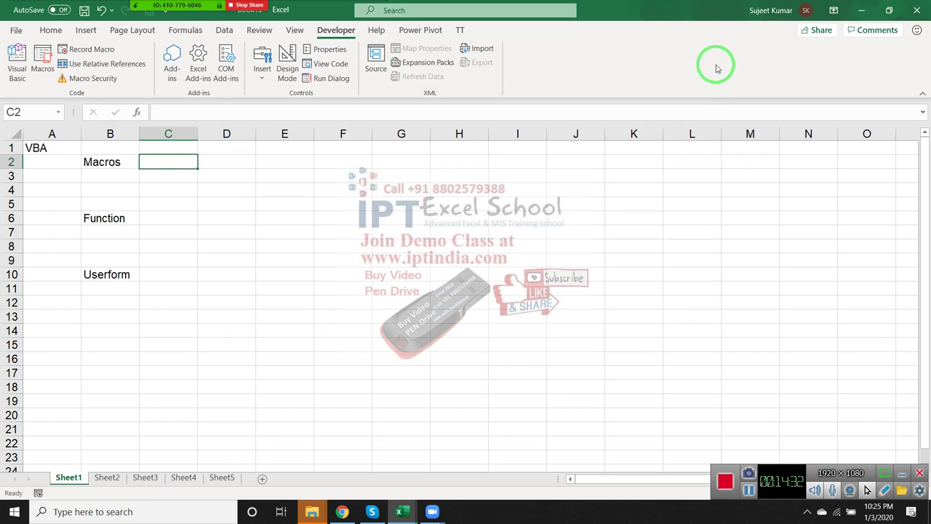
left_click(874, 11)
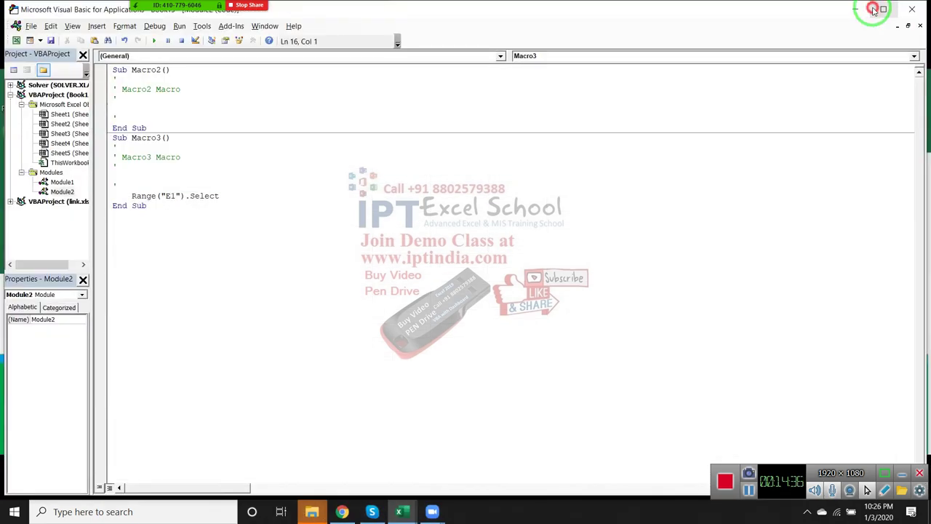
- Minimize the VBA editor, show Zoom's 3-person participants list, and bring Chrome forward
left_click(861, 8)
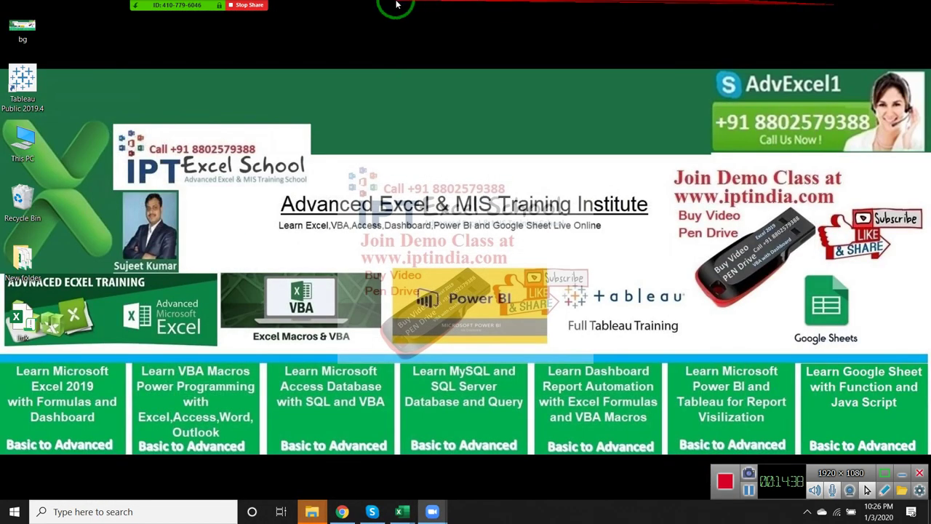
left_click(155, 7)
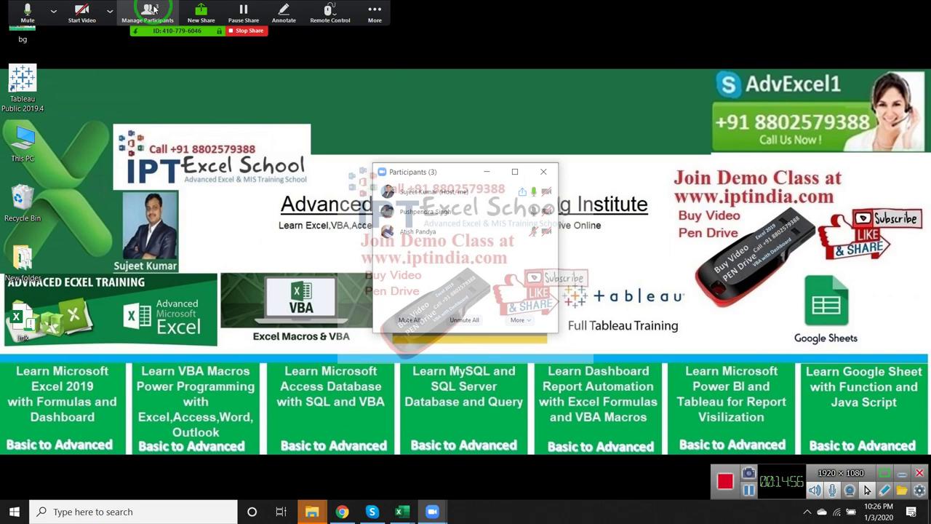
left_click(342, 512)
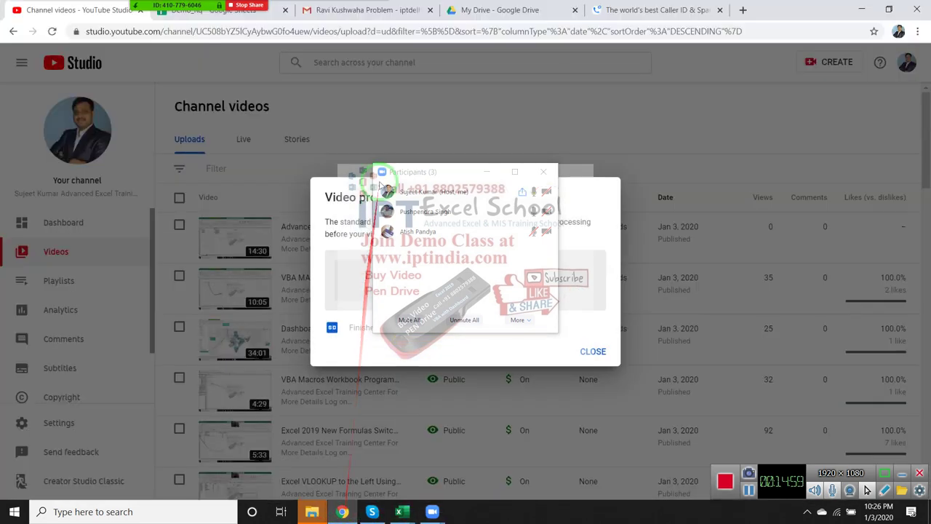
- Clear the Zoom participants window and video processing notice from over Chrome
left_click(740, 11)
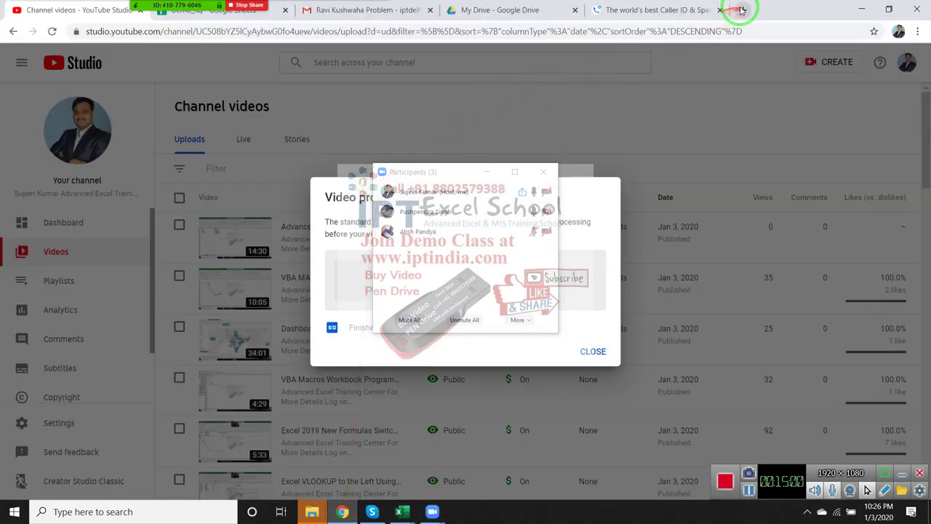
left_click(543, 173)
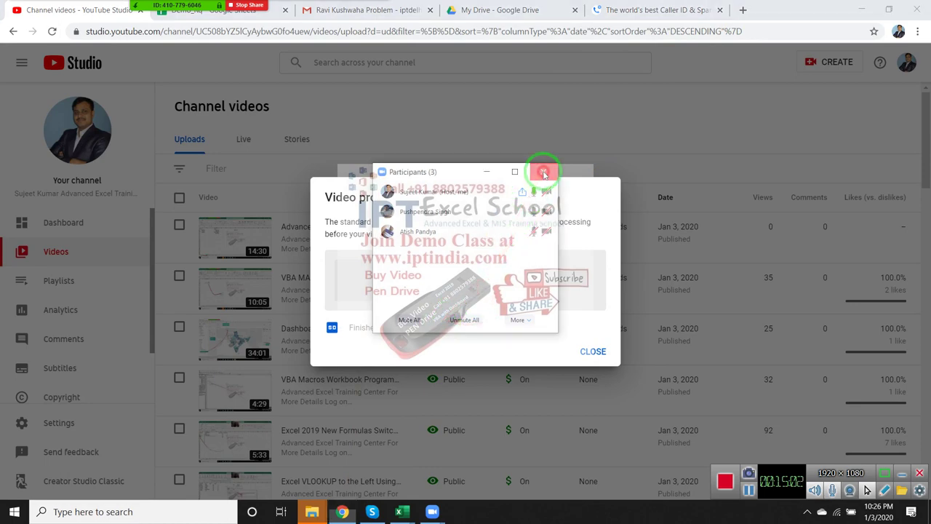
left_click(592, 351)
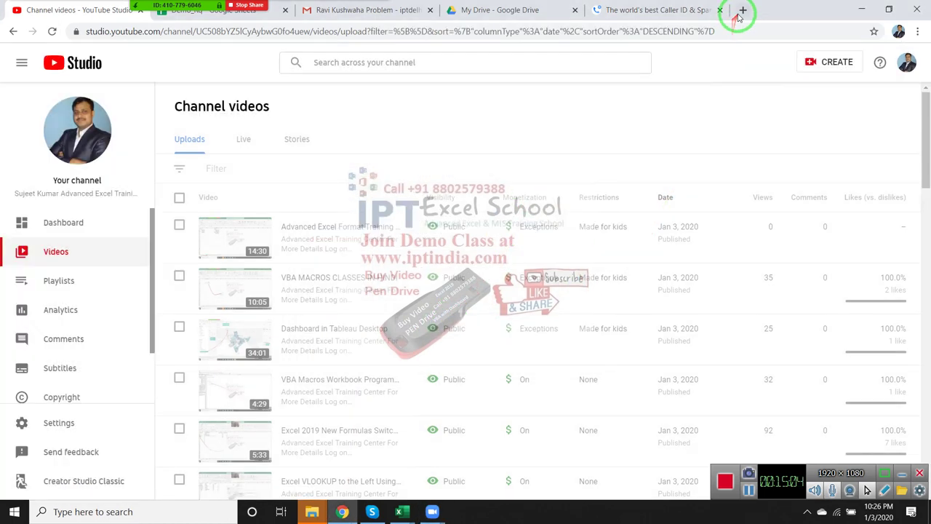
- Load excel-vba.com's Section 1 Excel Macros Programming page, scroll through it, and minimize Chrome
left_click(742, 10)
type("ex")
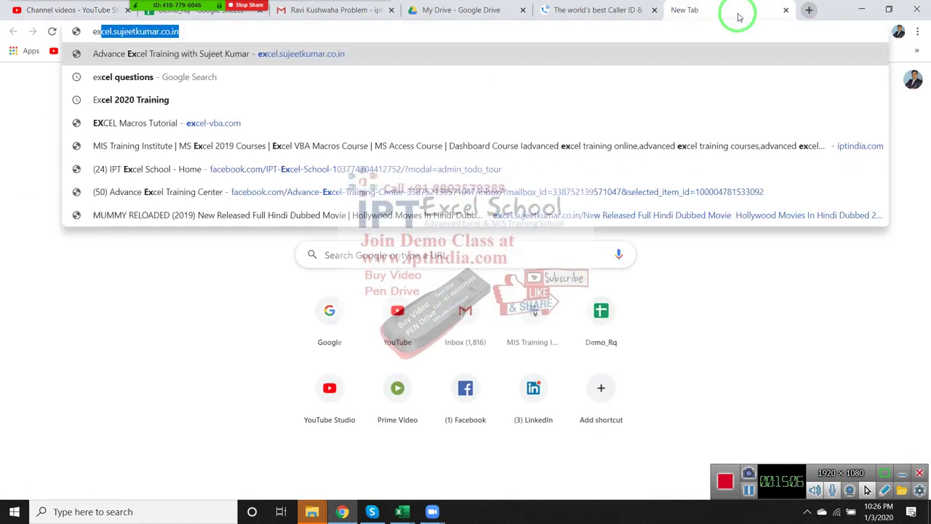
type("c")
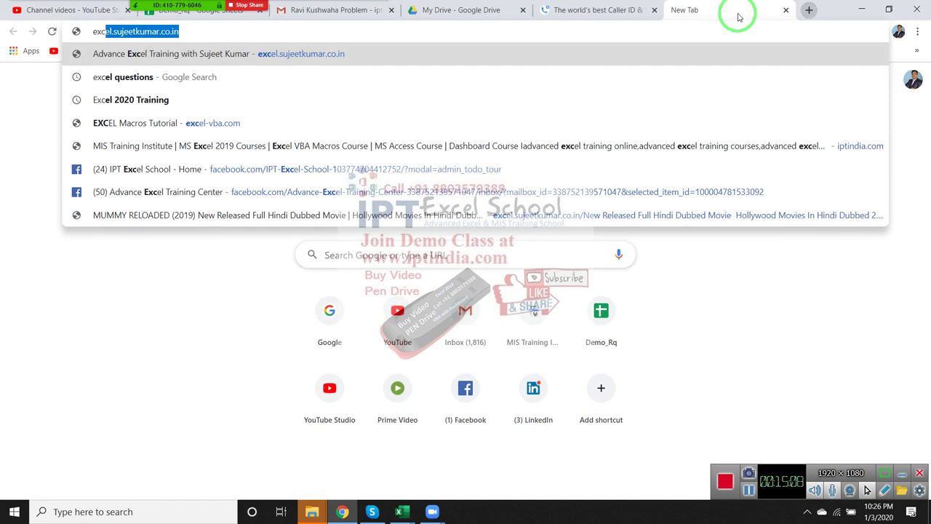
type("el")
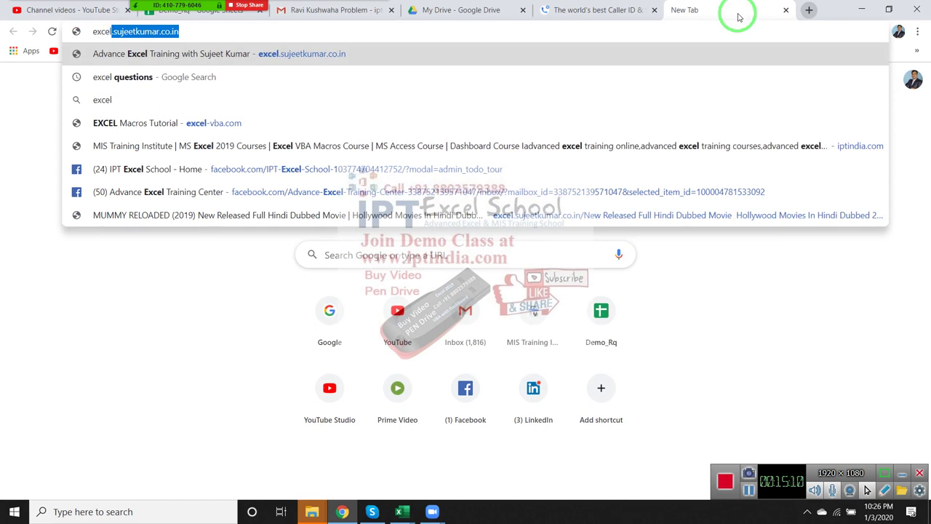
type("-vba")
key("Return")
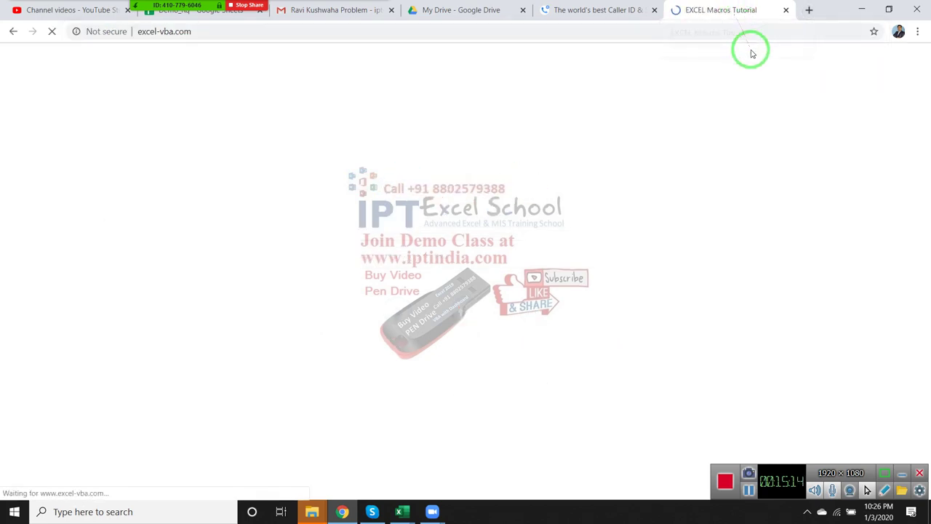
scroll(768, 182, "down", 5)
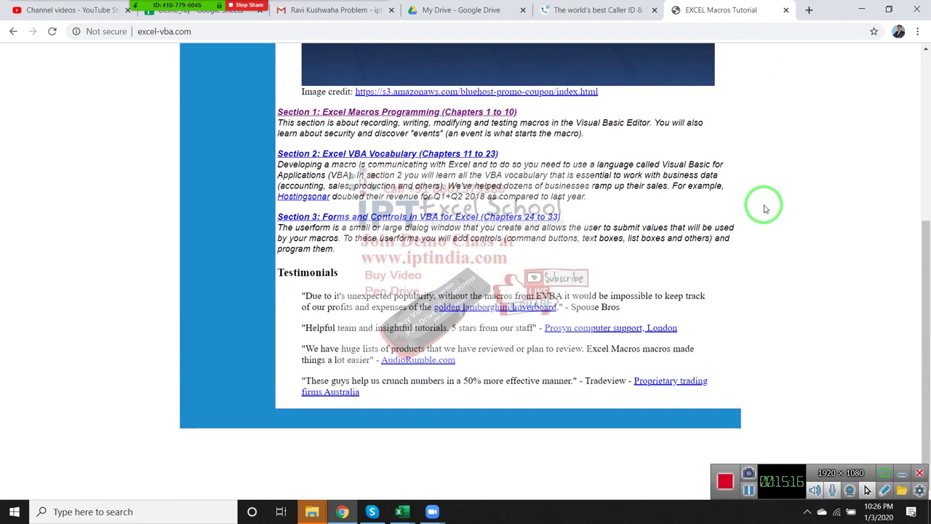
left_click(422, 115)
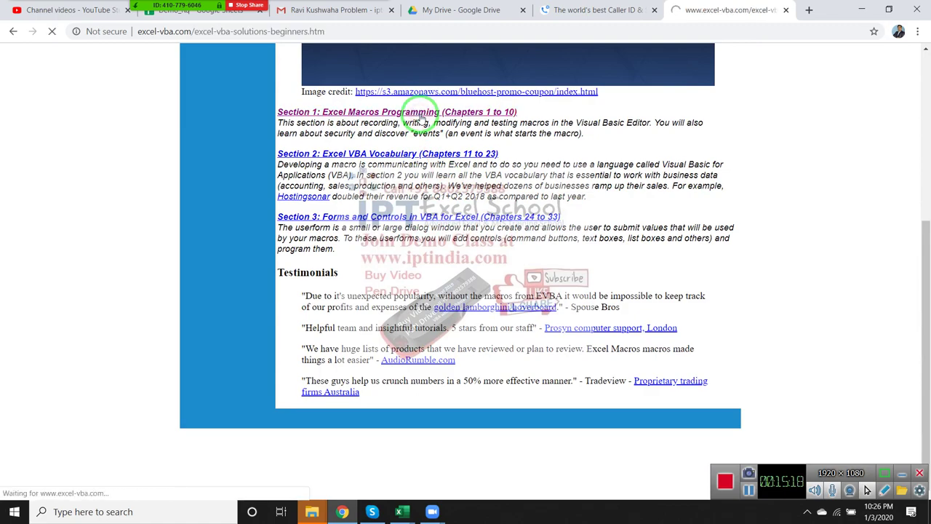
scroll(627, 263, "down", 5)
scroll(627, 265, "down", 3)
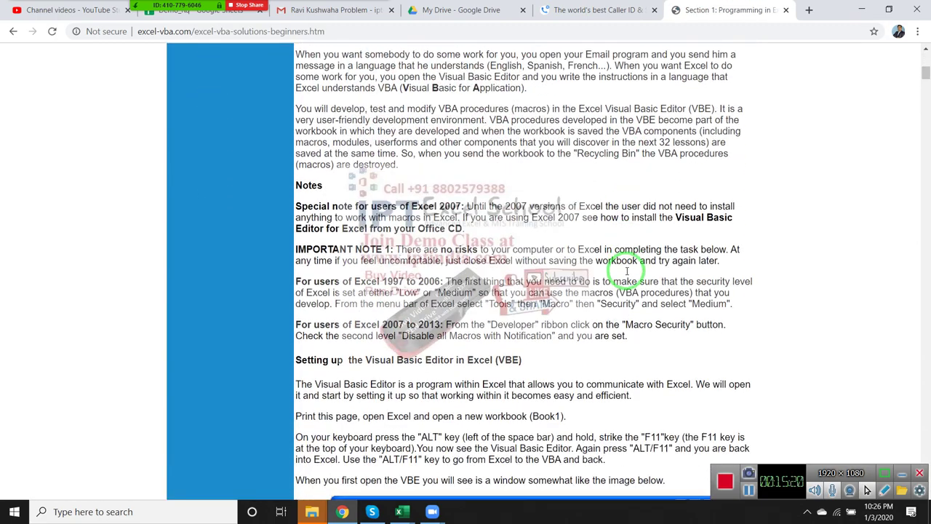
scroll(626, 269, "down", 4)
key("super+d")
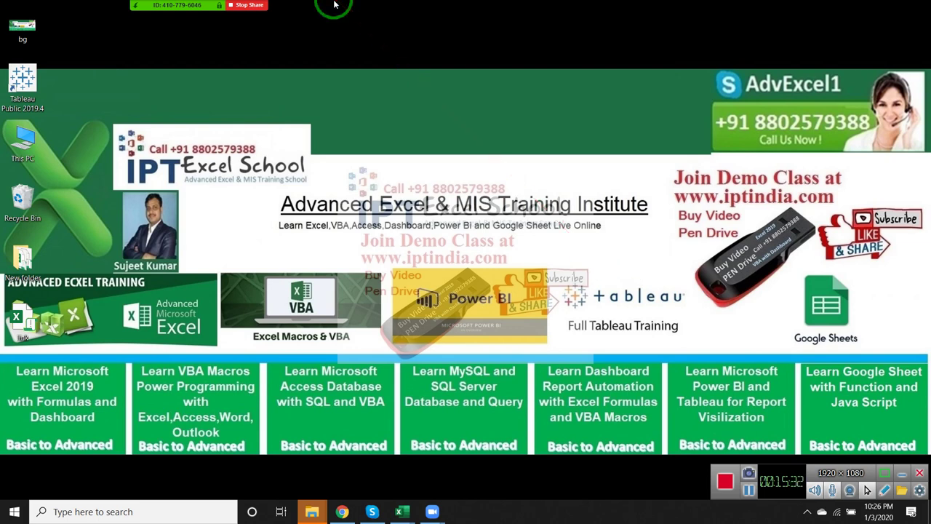
- Show and close Zoom's participants list, then choose End Meeting from the More menu
left_click(147, 10)
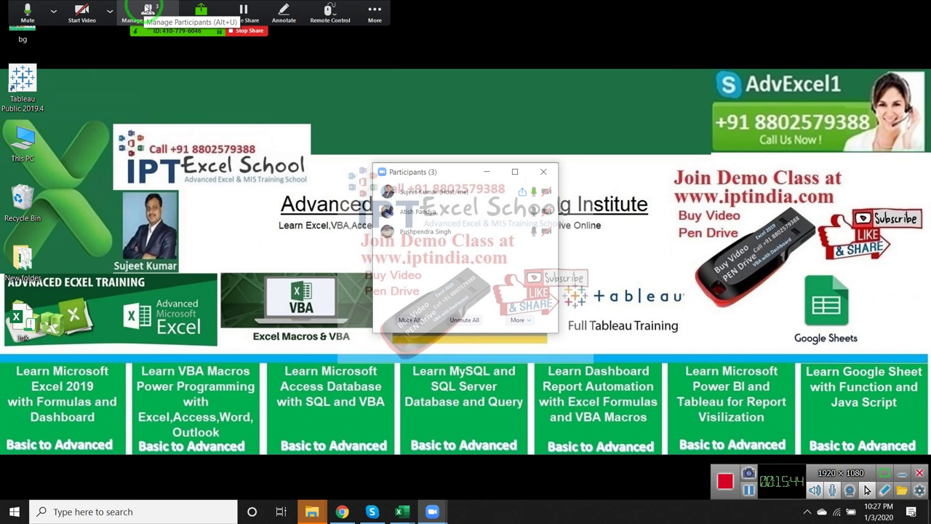
left_click(374, 10)
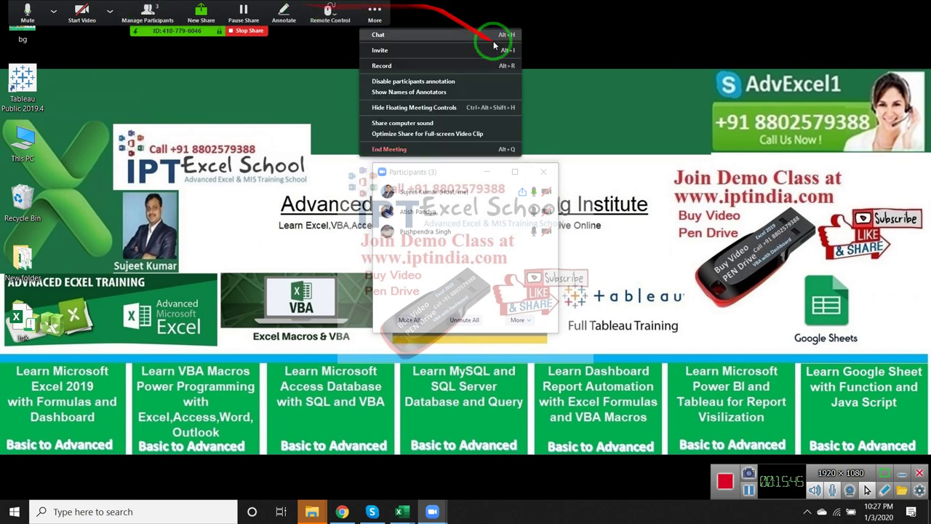
left_click(542, 173)
mouse_move(379, 6)
left_click(379, 16)
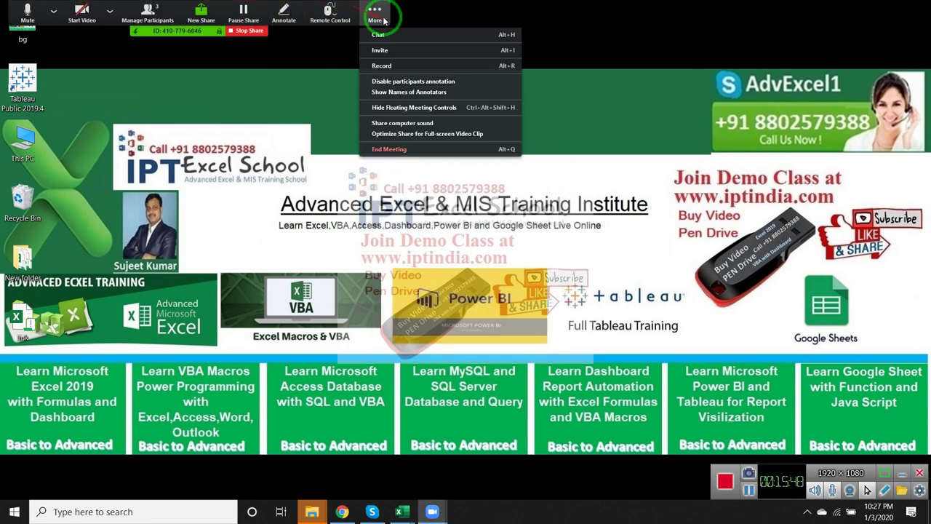
left_click(409, 150)
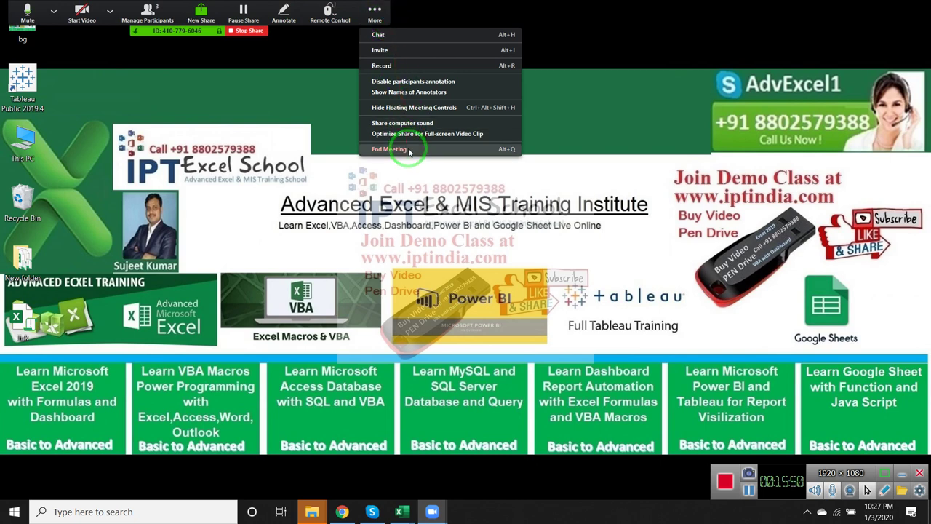